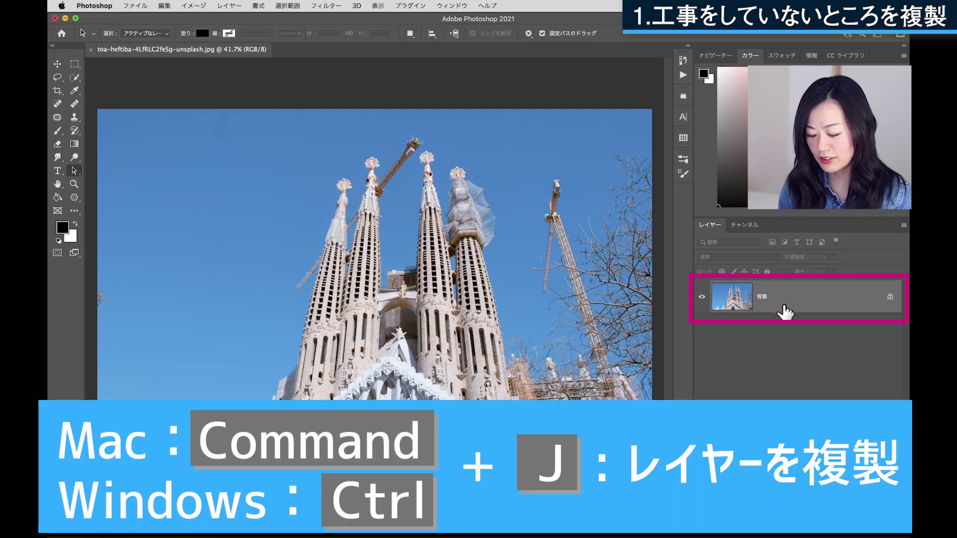
- Duplicate the photo to a new layer and loosely lasso the clean central spire
key(ctrl+j)
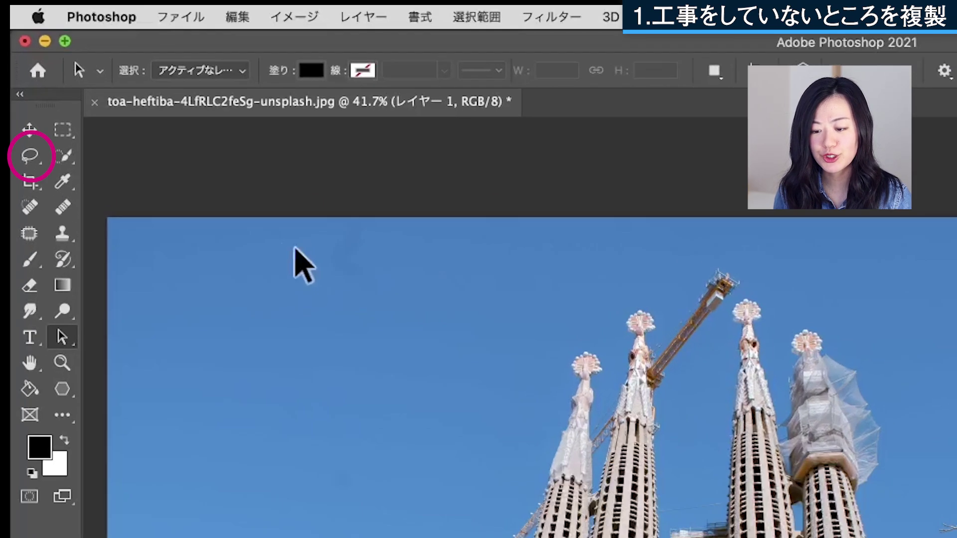
click(29, 158)
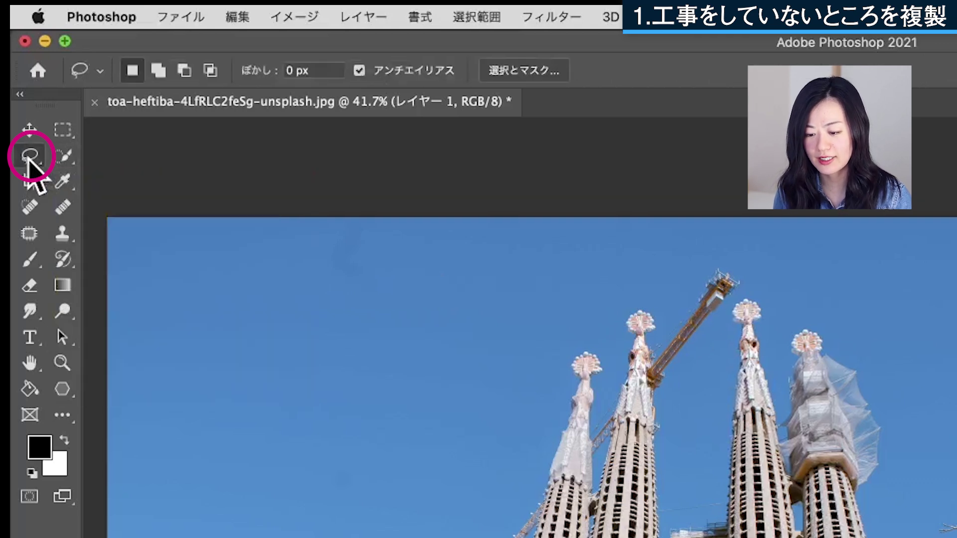
right_click(29, 158)
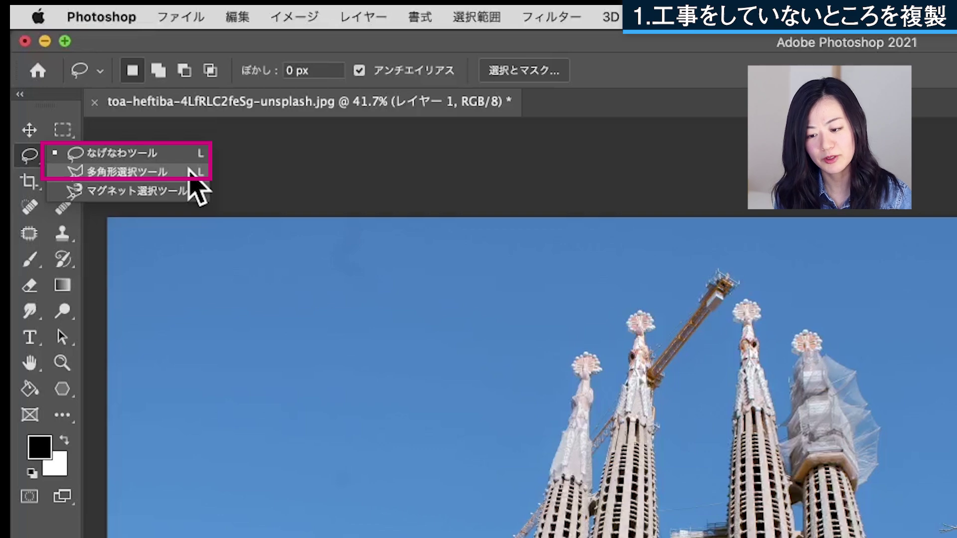
click(37, 156)
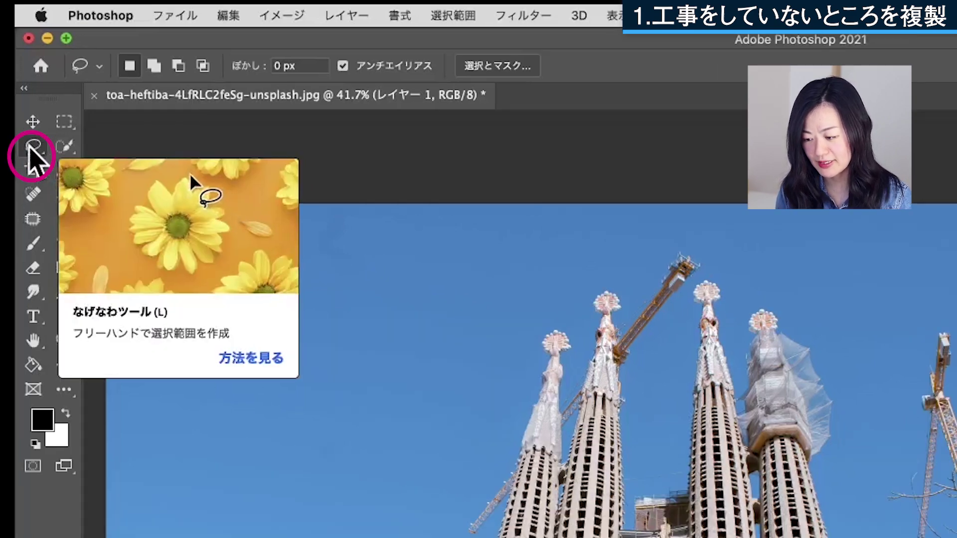
drag(501, 212, 478, 240)
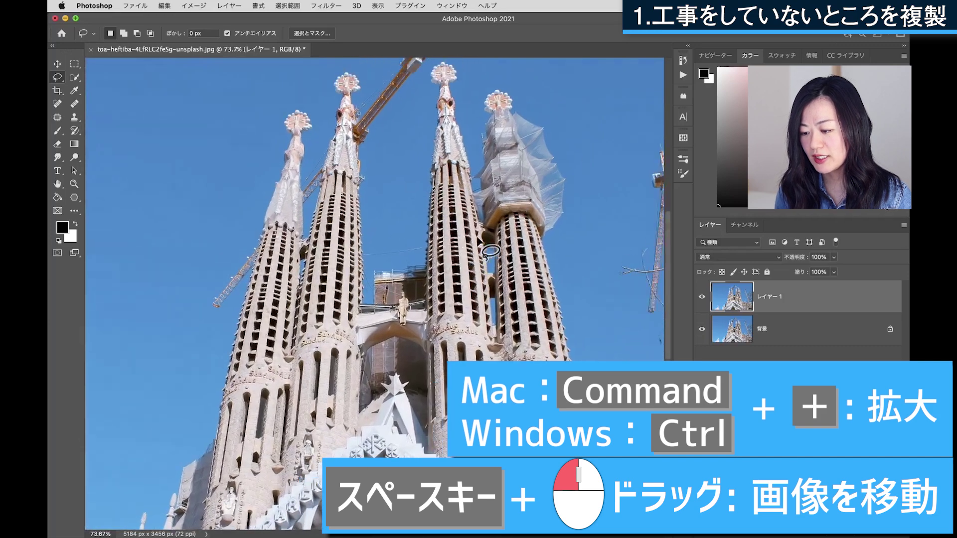
scroll(479, 242, up, 5)
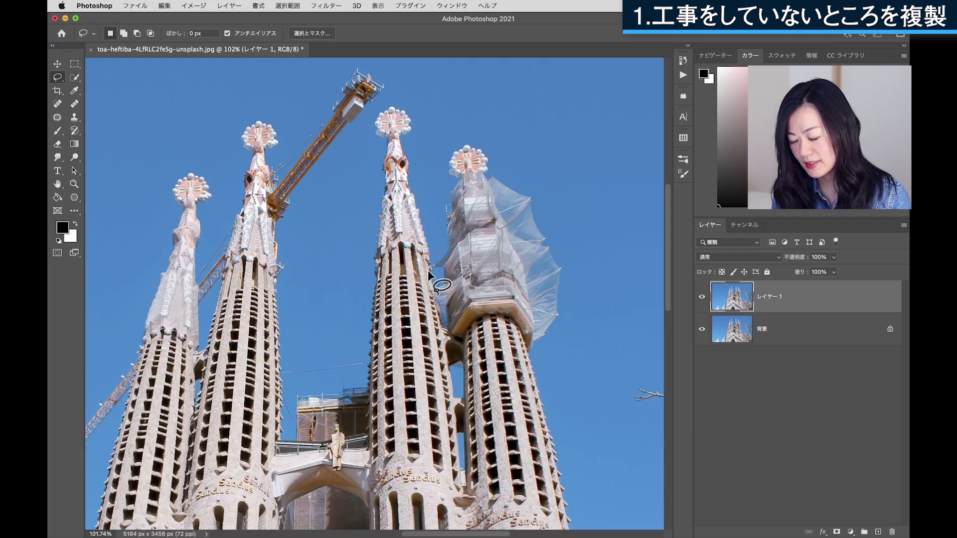
drag(377, 173, 369, 116)
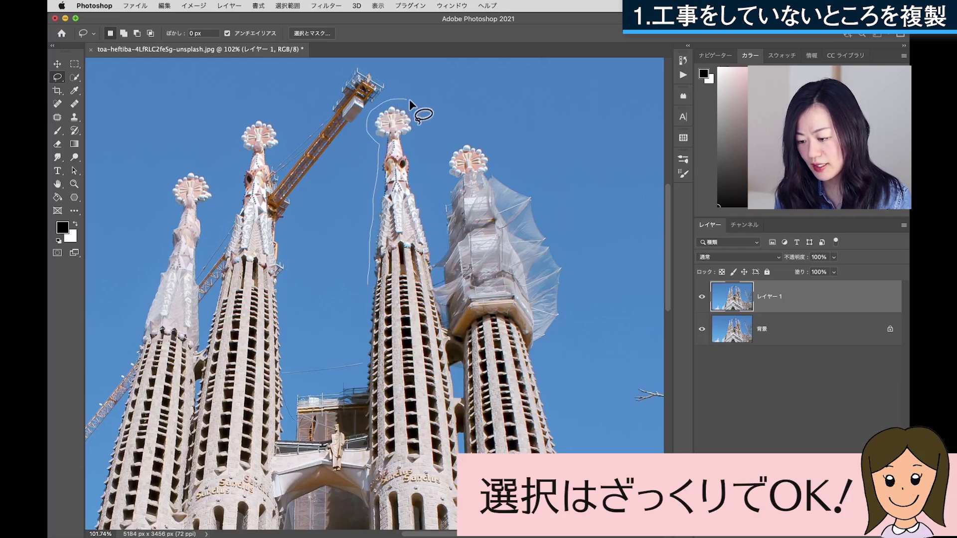
drag(426, 227, 432, 269)
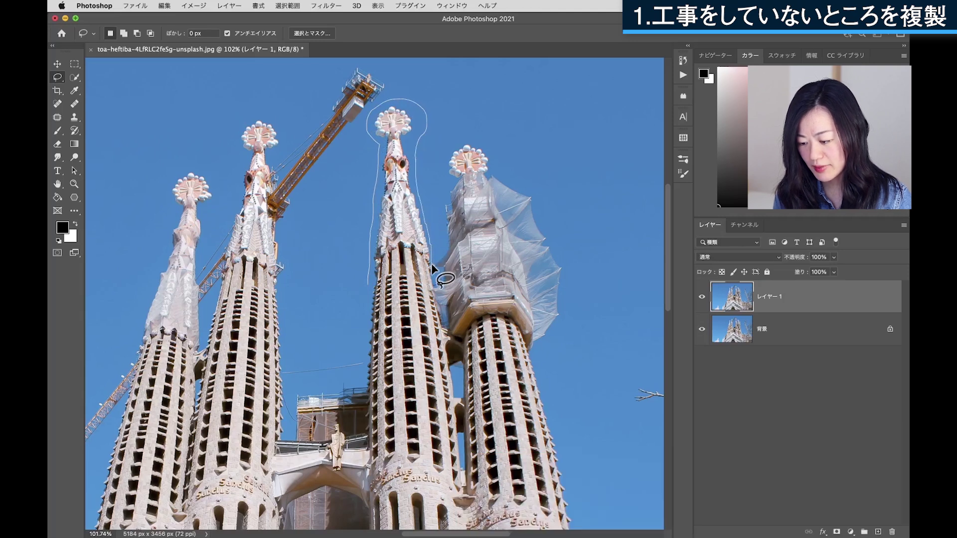
drag(367, 293, 367, 288)
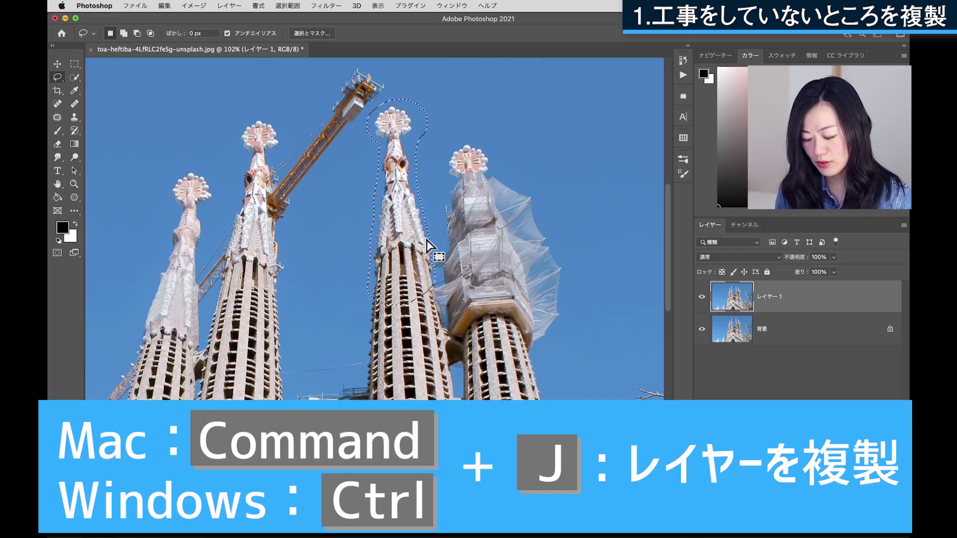
- Copy the selected spire to a new layer and check it by briefly hiding the layers below
key(cmd+j)
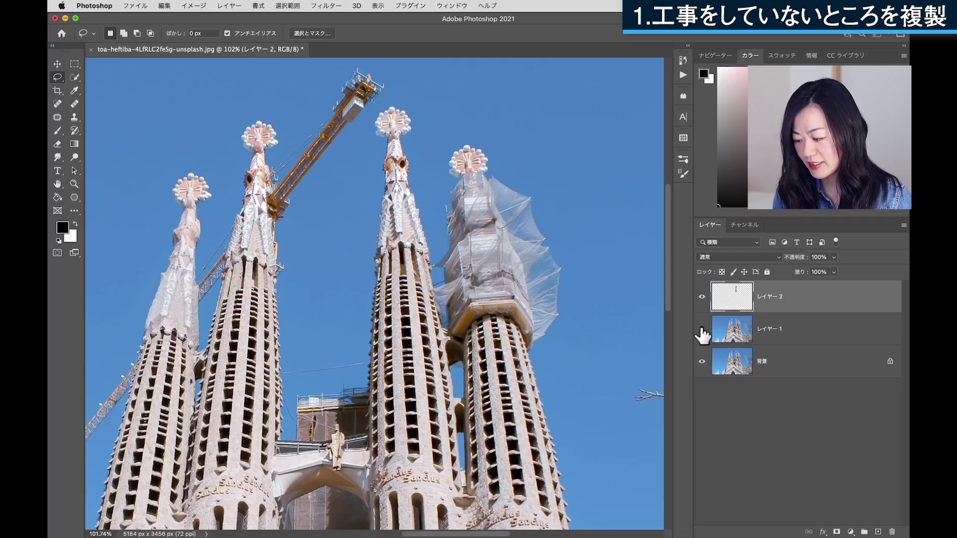
click(702, 362)
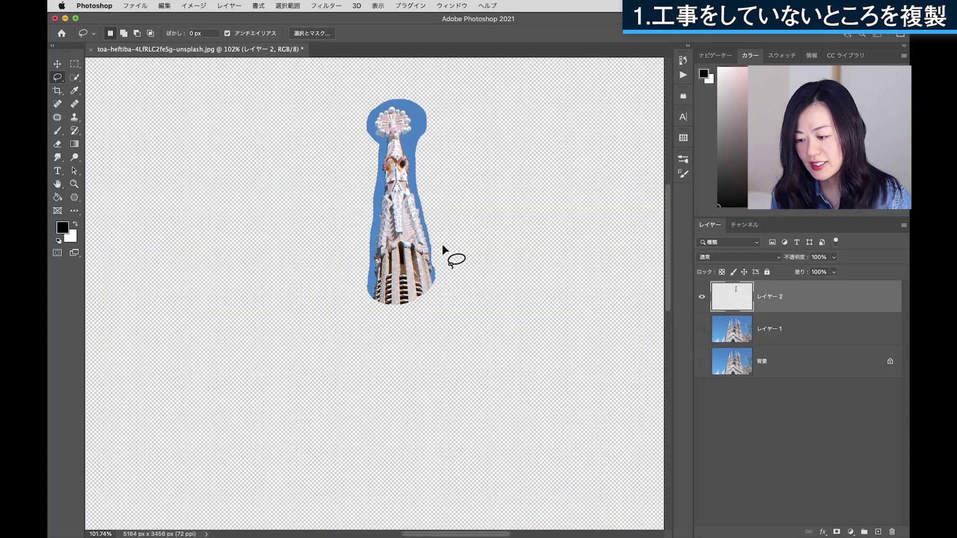
click(702, 329)
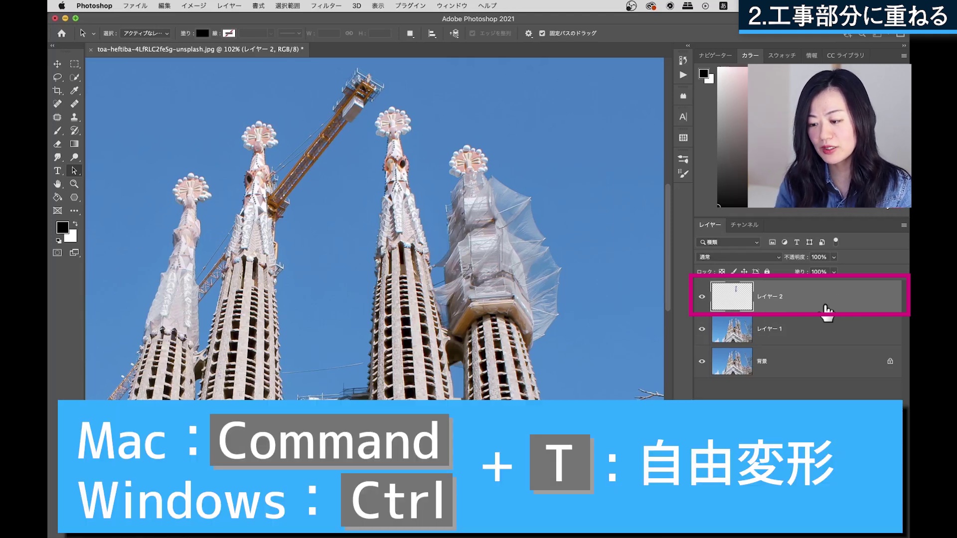
- Flip the spire copy horizontally and move it over the crane-crossed second spire
key(ctrl+t)
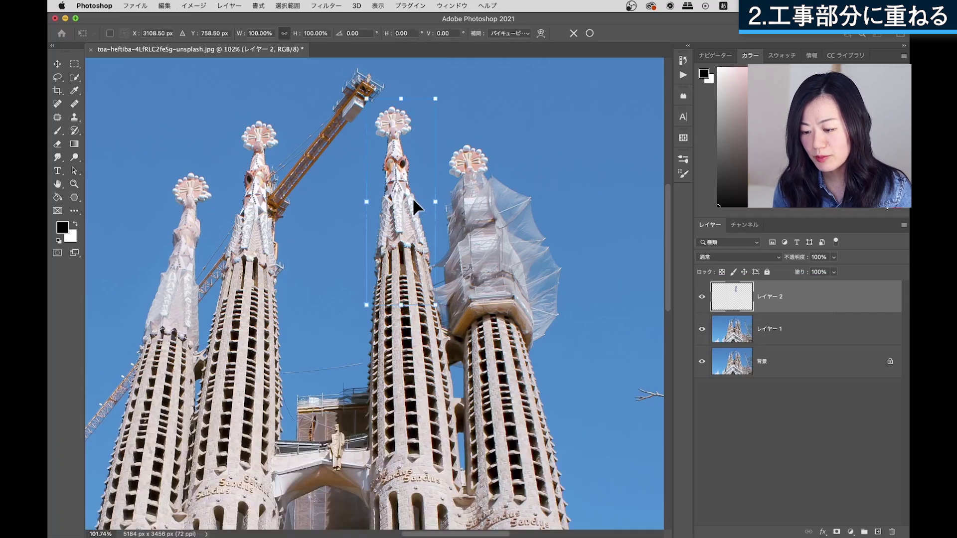
mouse_move(415, 201)
mouse_down()
mouse_move(262, 220)
mouse_move(294, 196)
mouse_up()
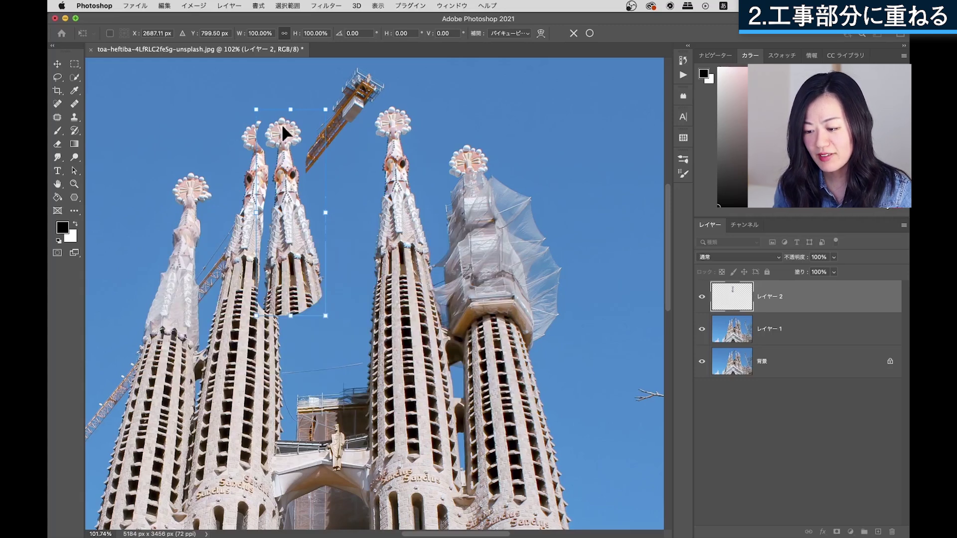
right_click(287, 206)
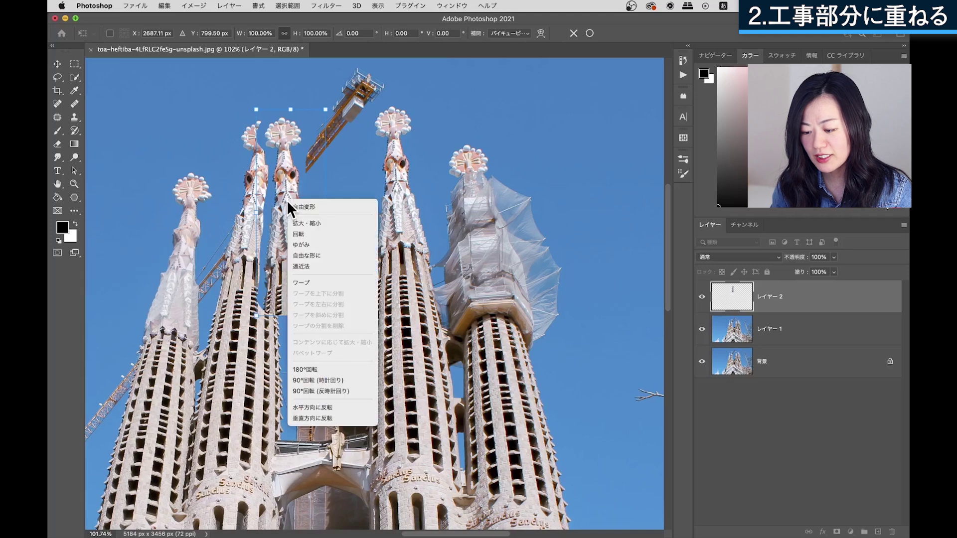
click(348, 408)
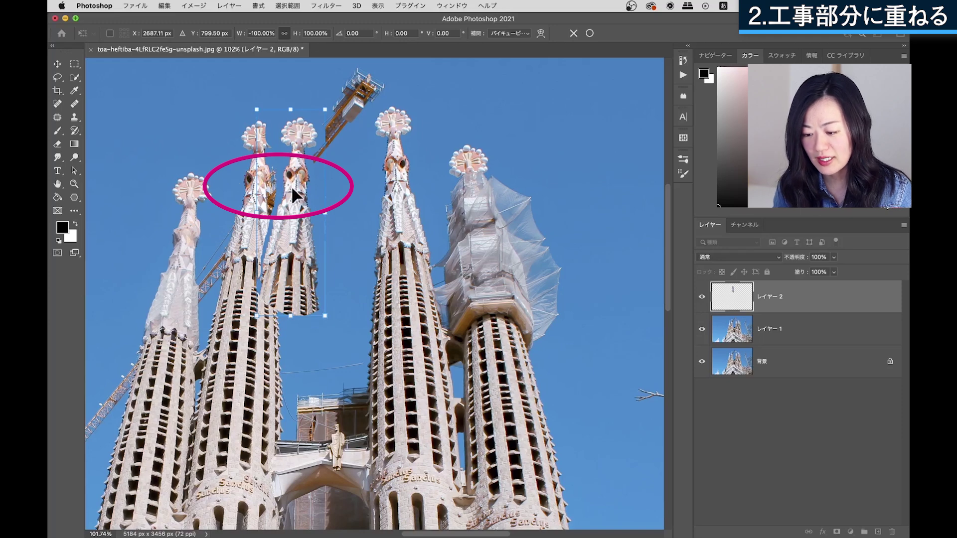
drag(292, 188, 251, 193)
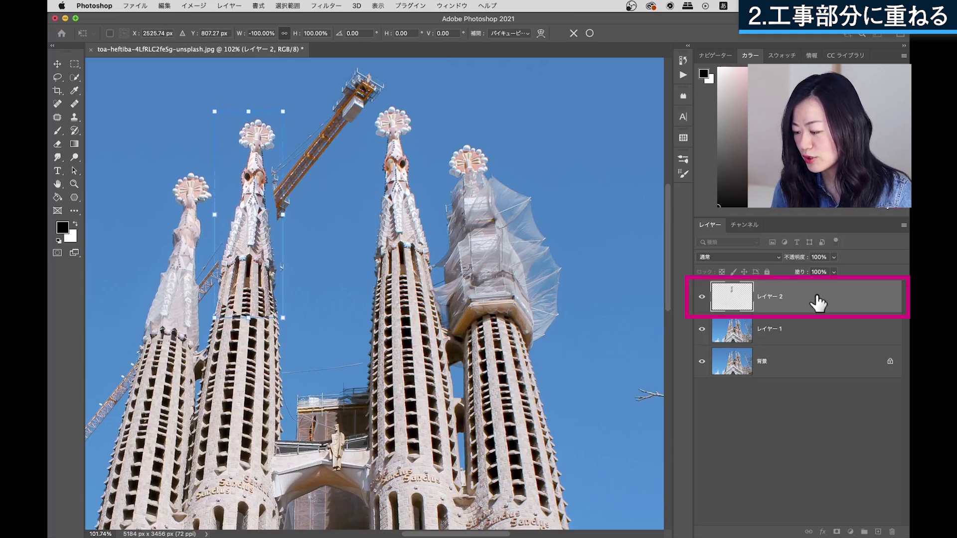
click(834, 257)
- Lower the spire copy's opacity to 49% and zoom in on it
drag(830, 271, 825, 270)
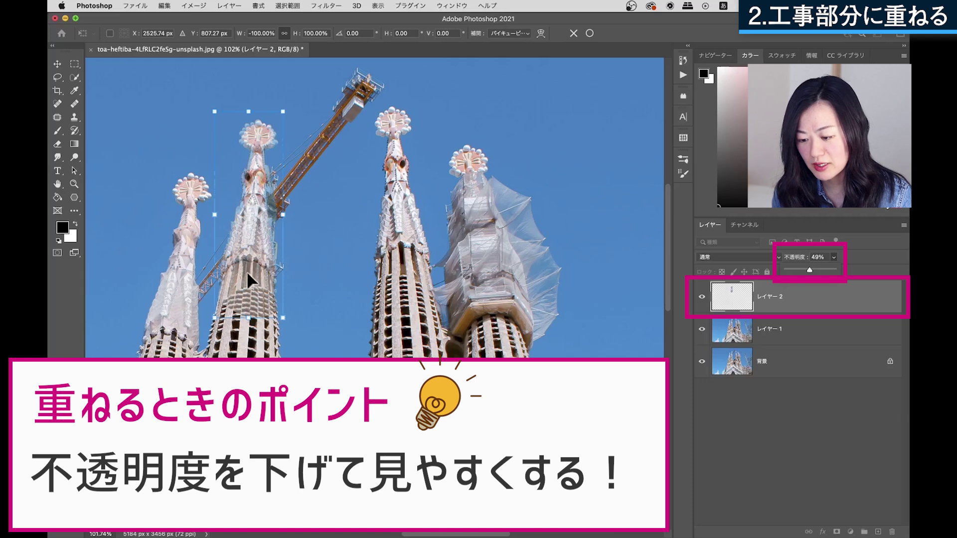
scroll(247, 265, up, 1)
scroll(247, 265, up, 1)
scroll(247, 265, up, 1)
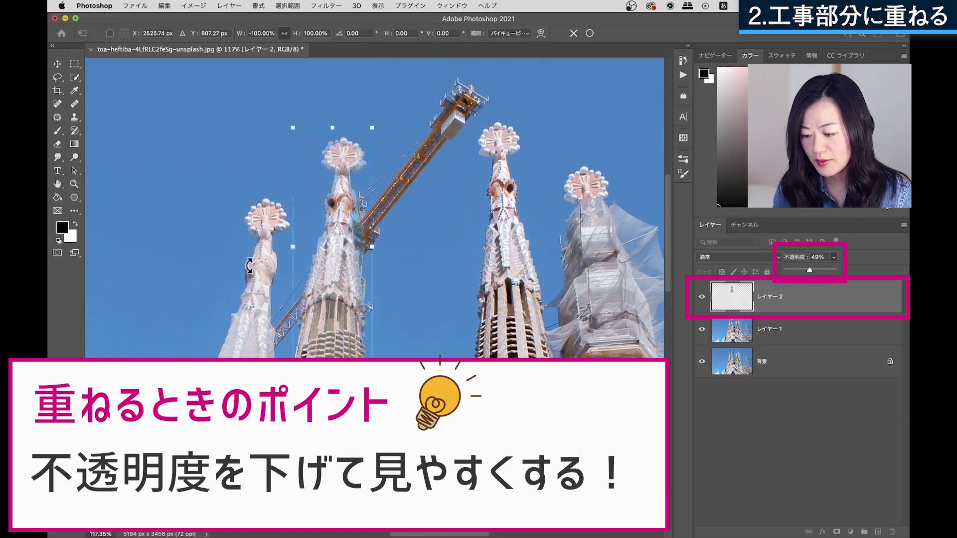
scroll(247, 273, up, 1)
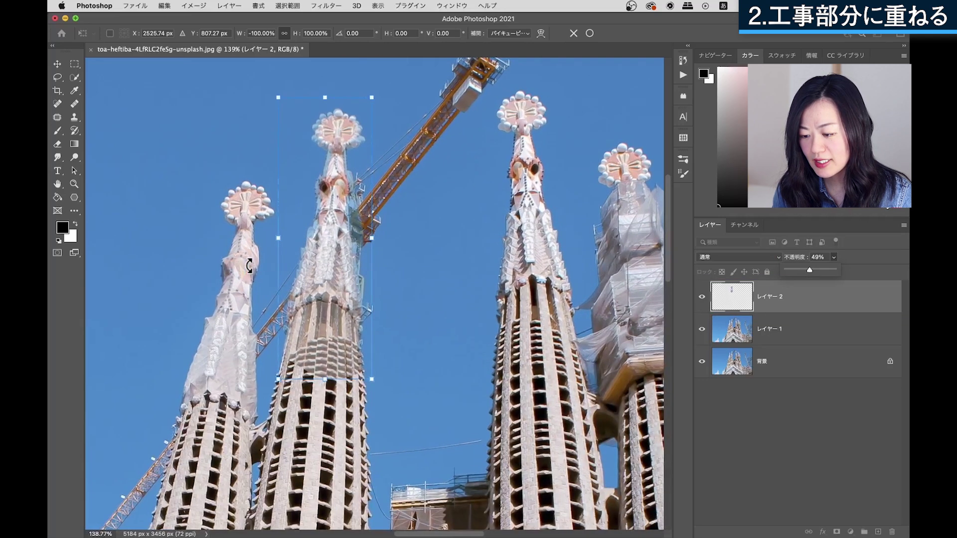
click(277, 96)
- Scale and slightly rotate the copy to line up with the spire beneath, then commit
drag(277, 96, 283, 99)
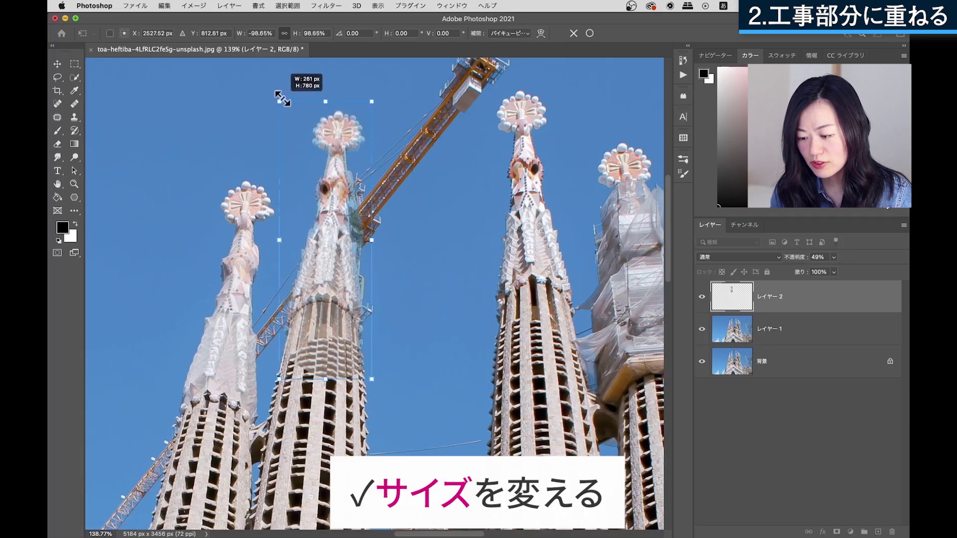
drag(335, 144, 336, 142)
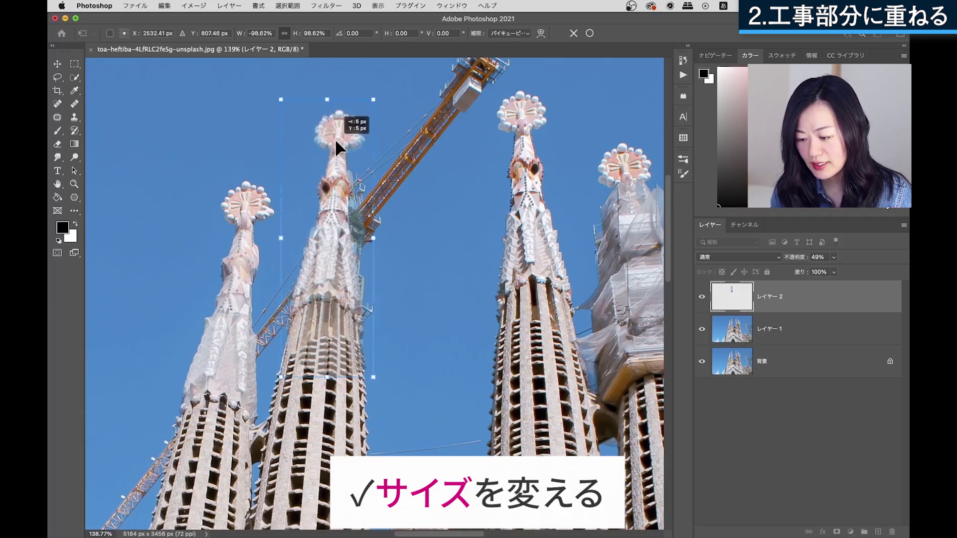
drag(371, 101, 377, 98)
drag(393, 241, 354, 231)
drag(387, 386, 390, 380)
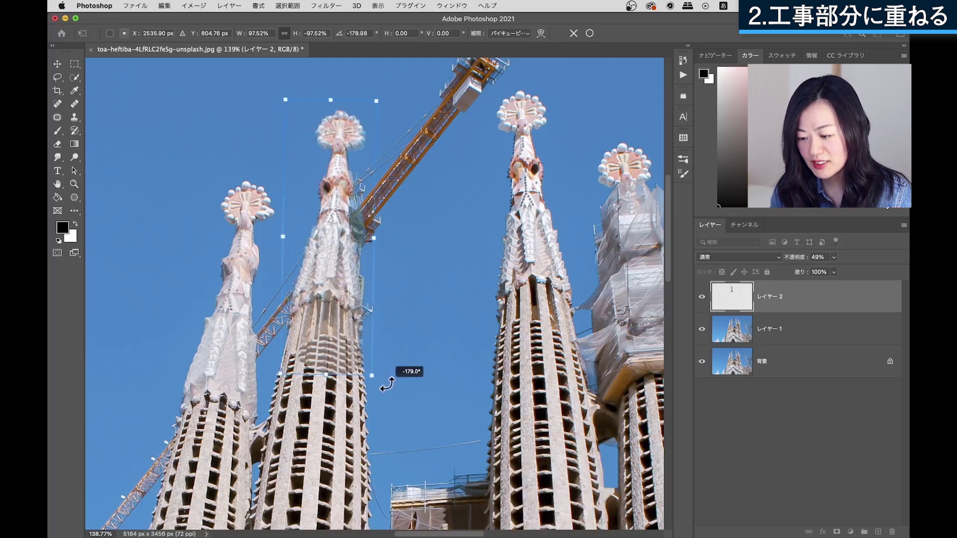
drag(335, 161, 336, 157)
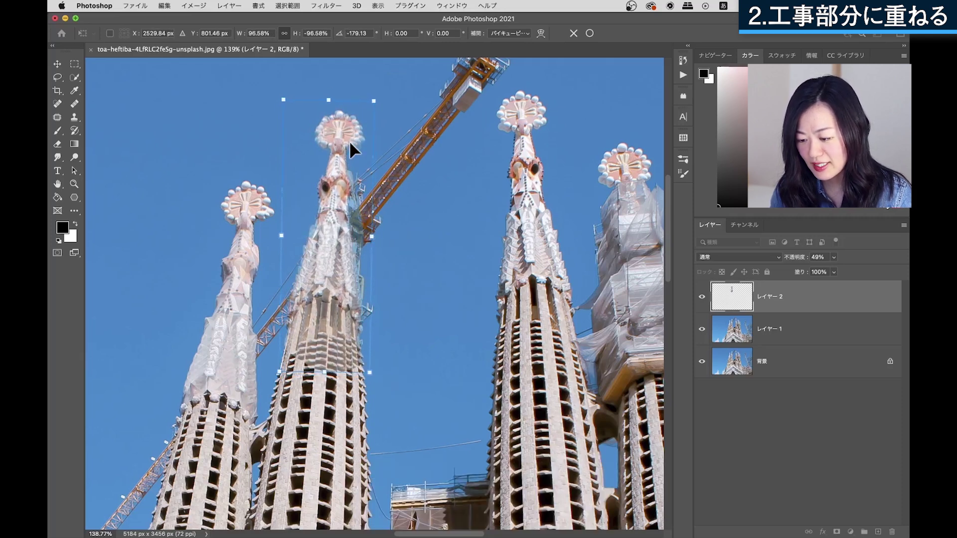
drag(364, 122, 284, 97)
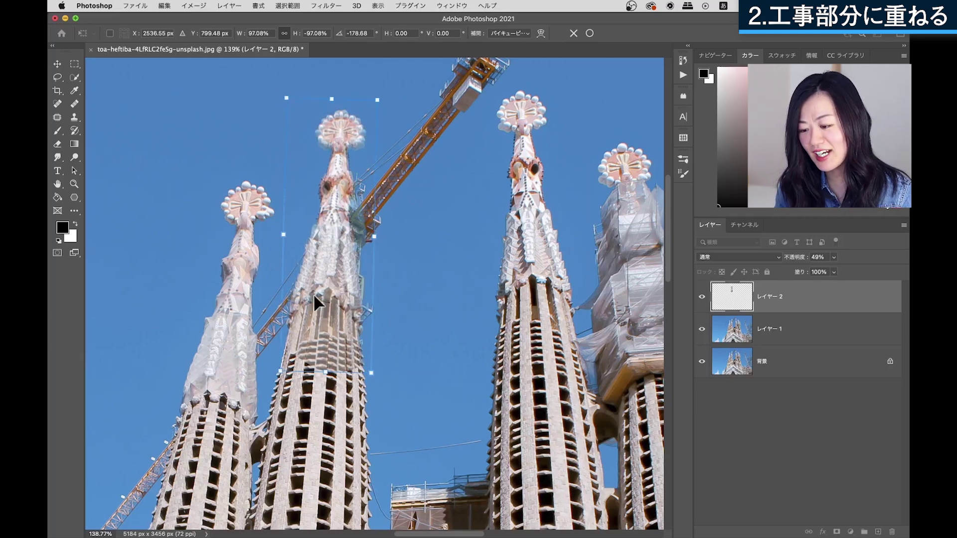
key(Return)
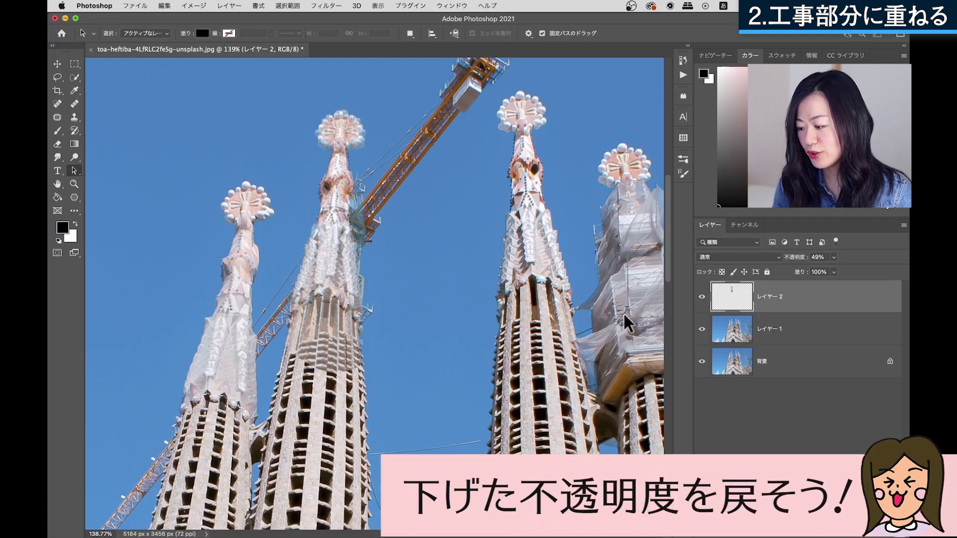
- Restore レイヤー 2 to 100% opacity and add a layer mask to it
click(832, 256)
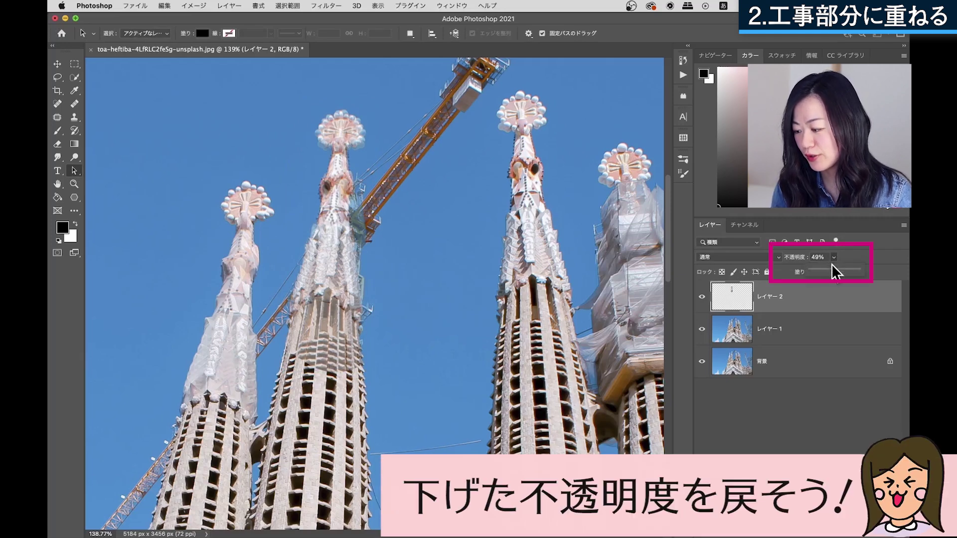
drag(832, 269, 866, 275)
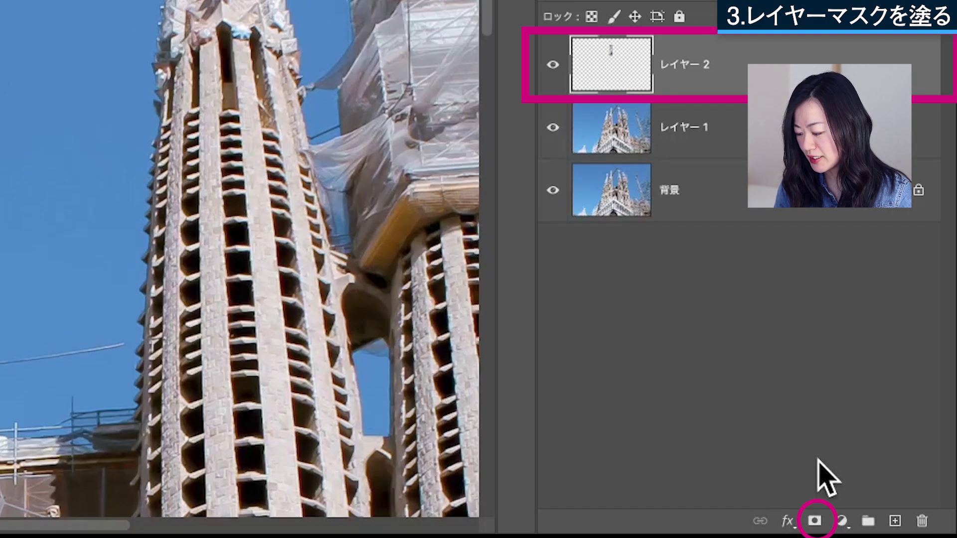
click(815, 522)
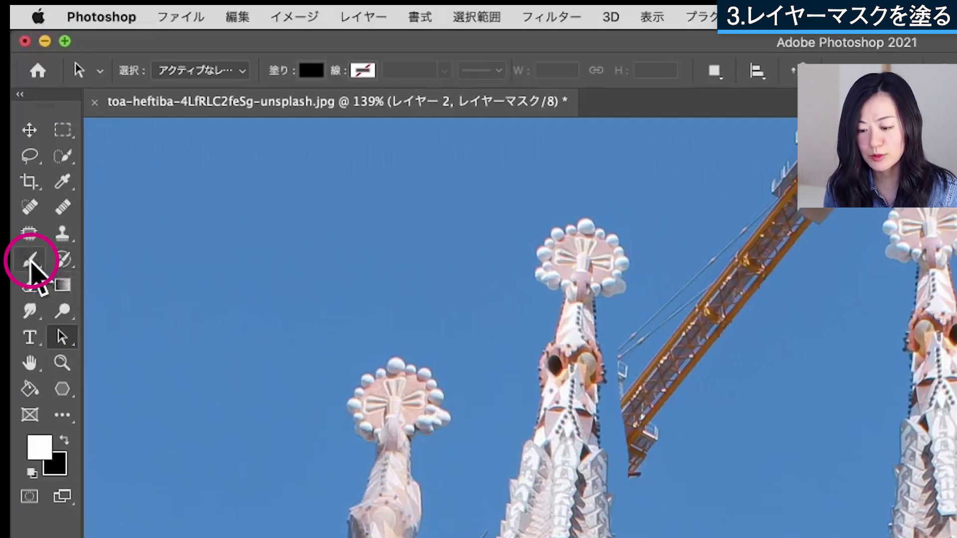
- Paint black on the mask with a smaller soft brush around the spire copy's base
click(31, 260)
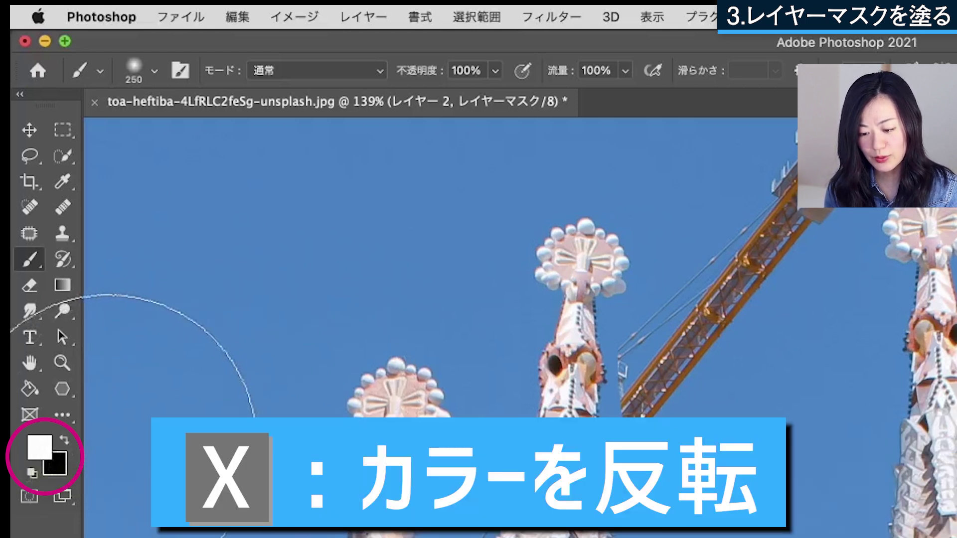
key(x)
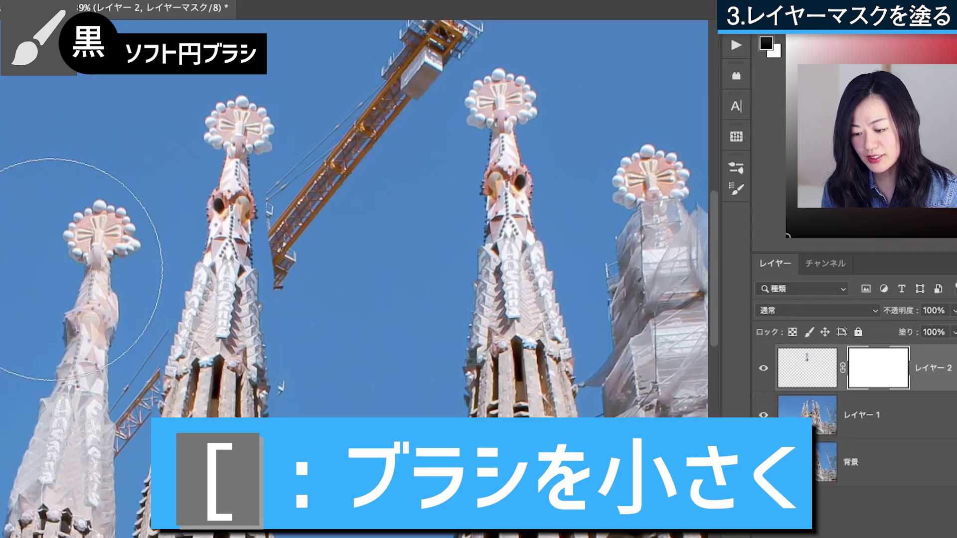
key(bracketleft)
key(bracketleft)
key(bracketleft)
key(bracketleft)
key(bracketleft)
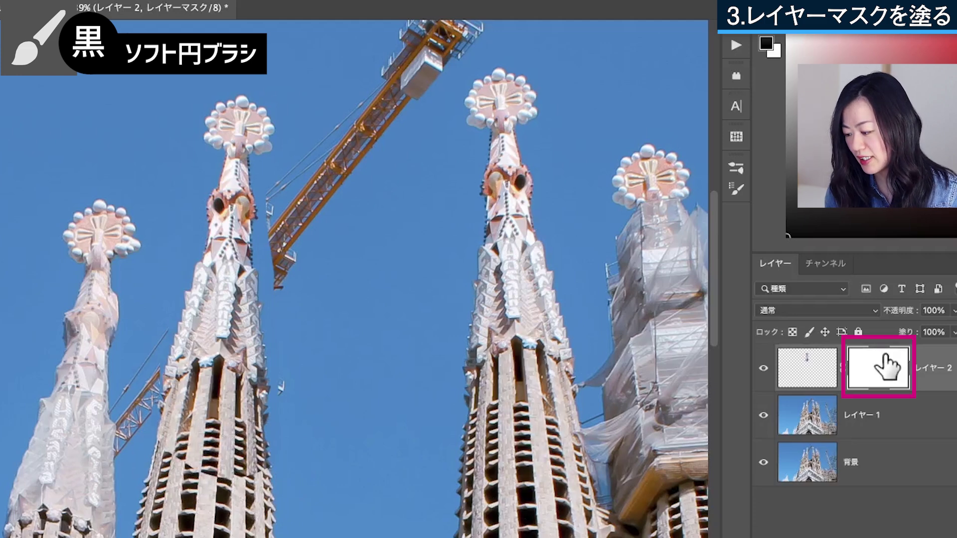
drag(234, 488, 164, 479)
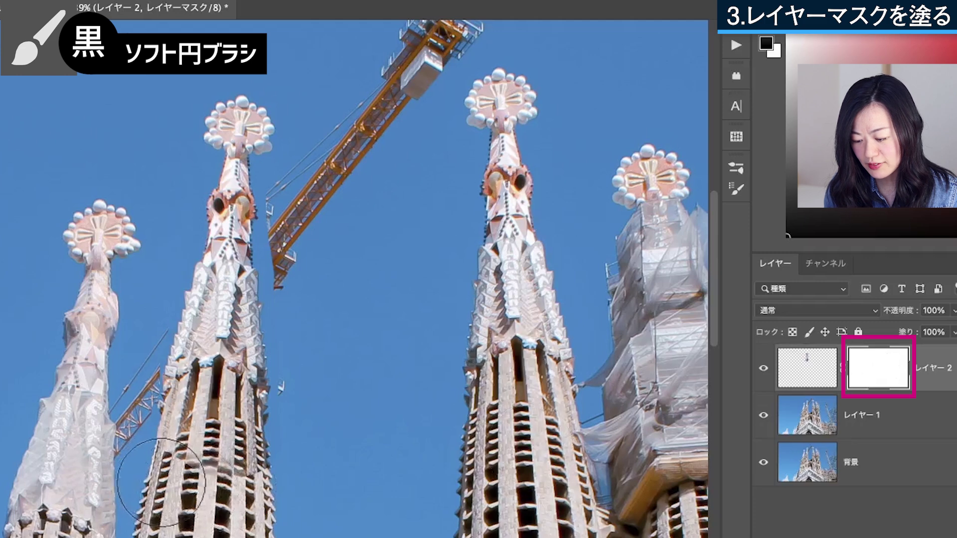
mouse_move(164, 478)
mouse_down()
mouse_move(200, 488)
mouse_move(161, 468)
mouse_move(227, 468)
mouse_up()
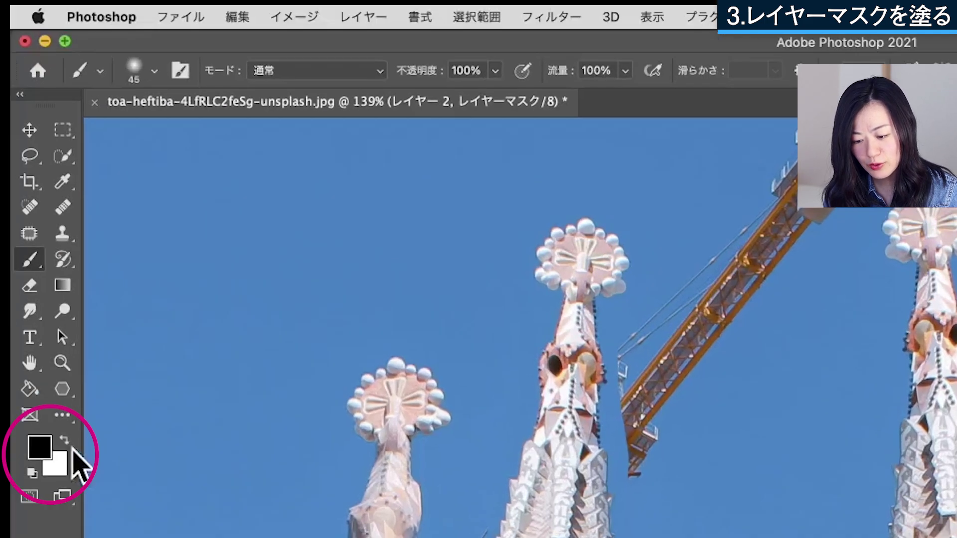
- Switch the paint colour to white and target レイヤー 2's image pixels instead of its mask
key(x)
key(x)
key(x)
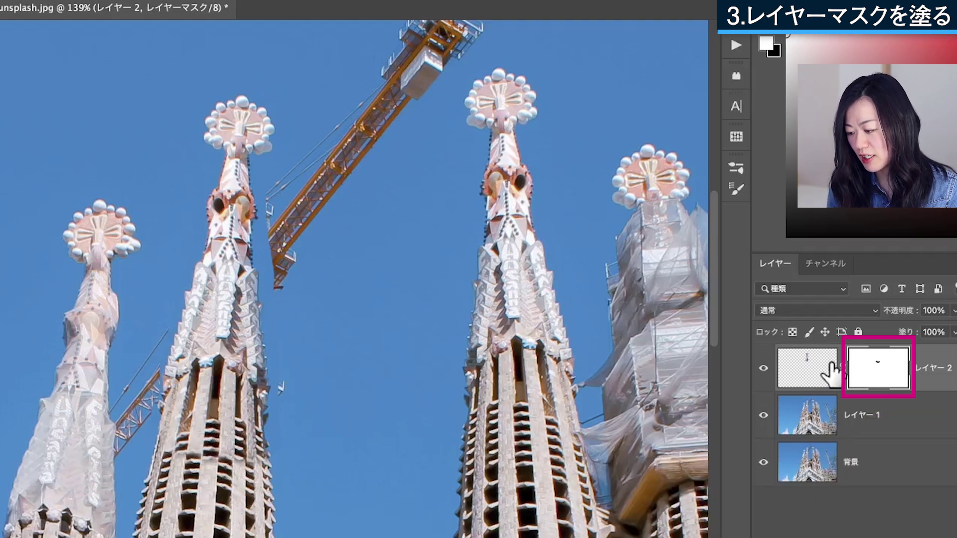
click(810, 369)
click(891, 368)
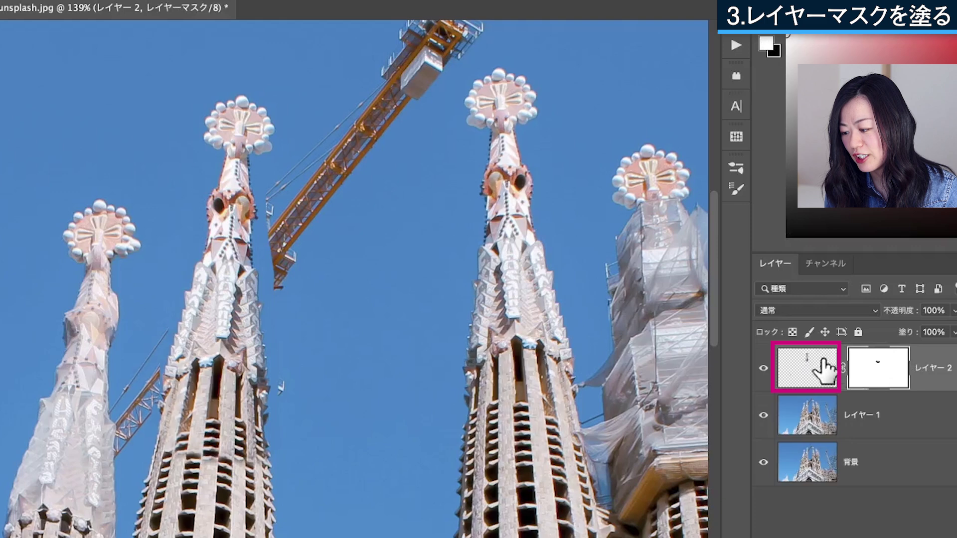
click(807, 371)
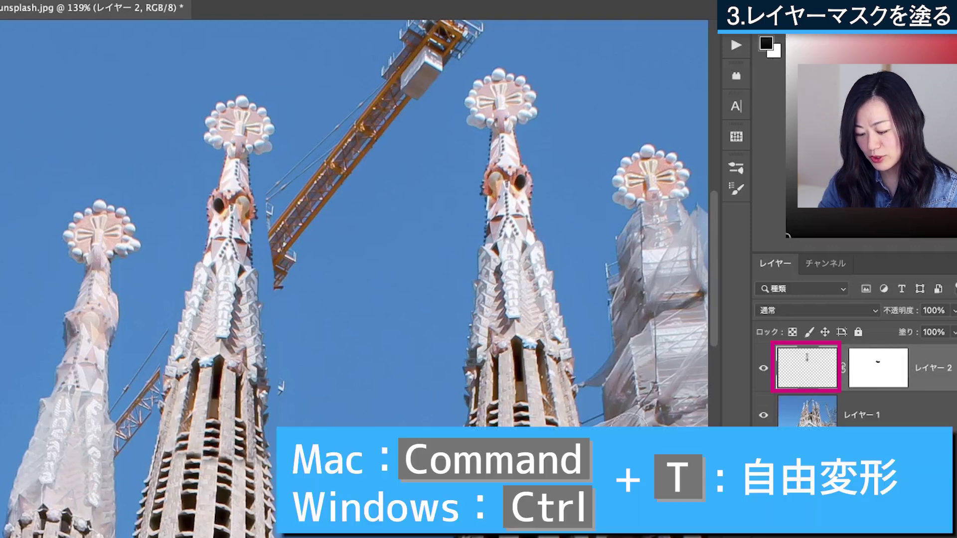
key(ctrl+t)
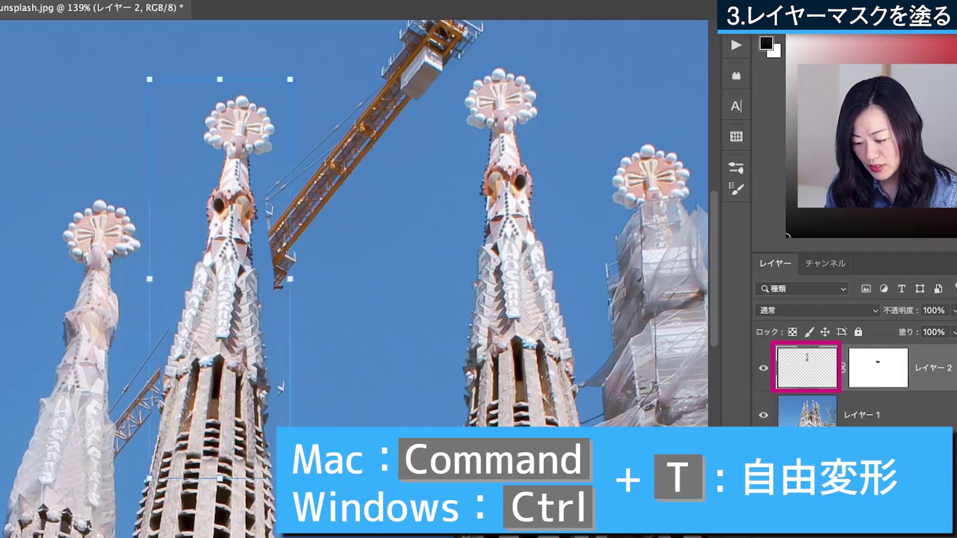
- Rotate the spire copy about 4 degrees to align with the tower, then re-target its mask
mouse_move(297, 474)
mouse_down()
mouse_move(283, 477)
mouse_move(254, 408)
mouse_up()
key(Return)
click(878, 368)
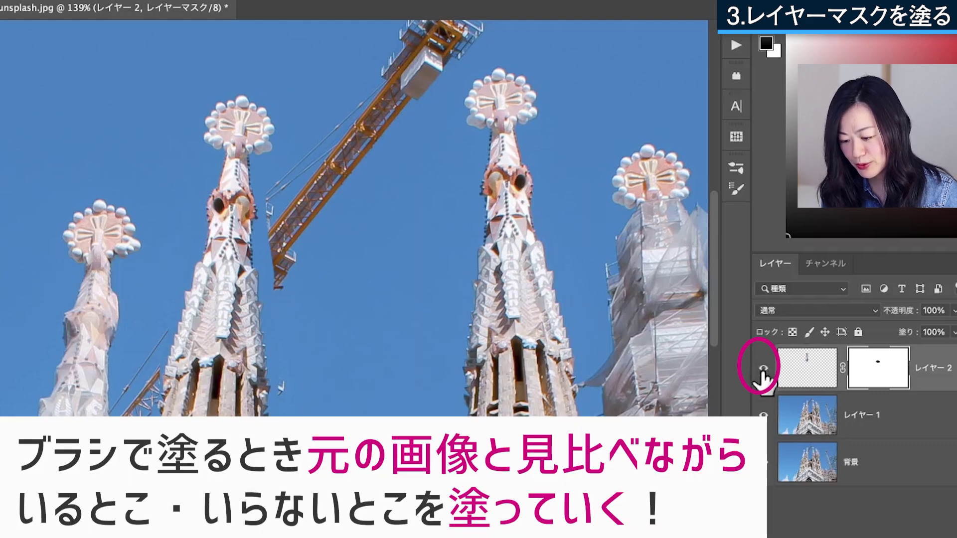
- Compare with the original, then refine the mask in black and white around the spire base
click(762, 369)
click(762, 370)
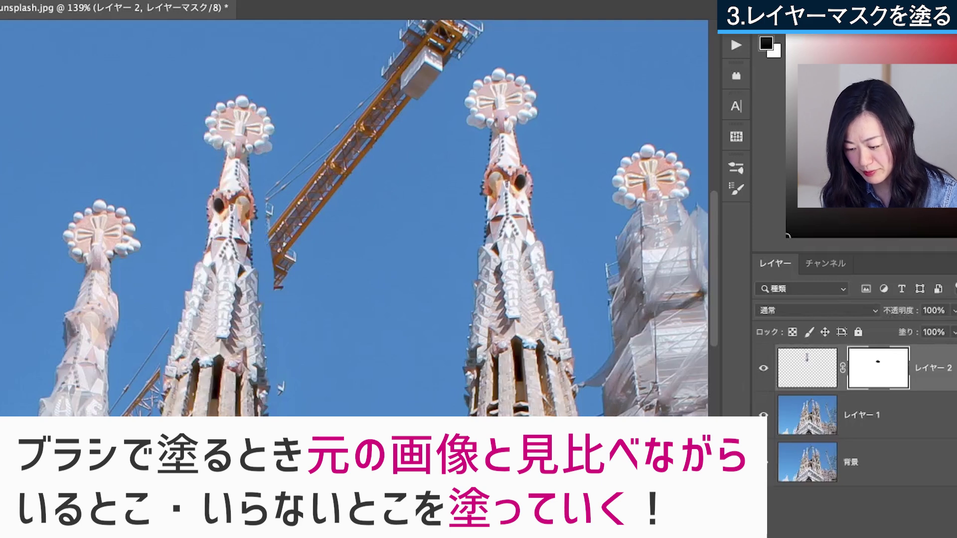
mouse_move(224, 408)
mouse_down()
mouse_move(220, 368)
mouse_move(214, 429)
mouse_up()
key(x)
key(x)
drag(219, 349, 227, 399)
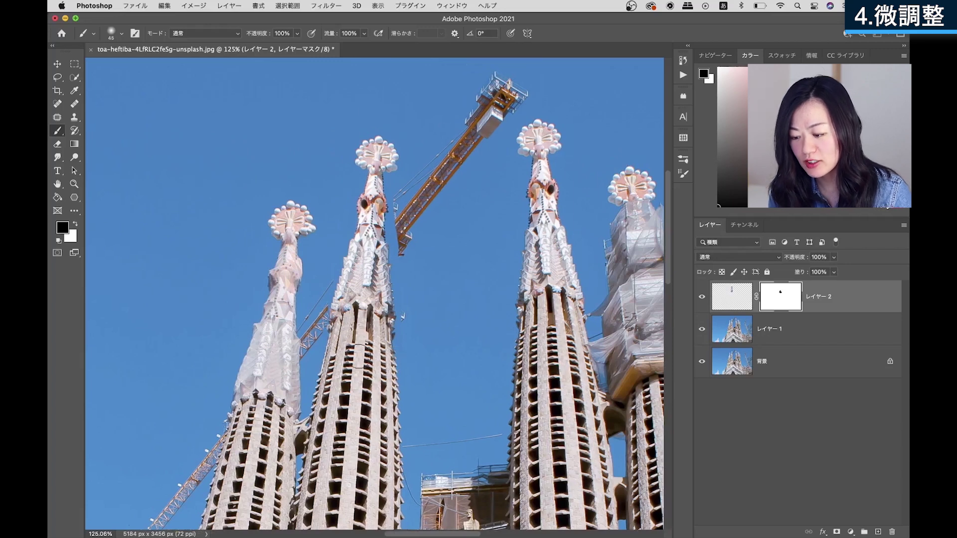
key(a)
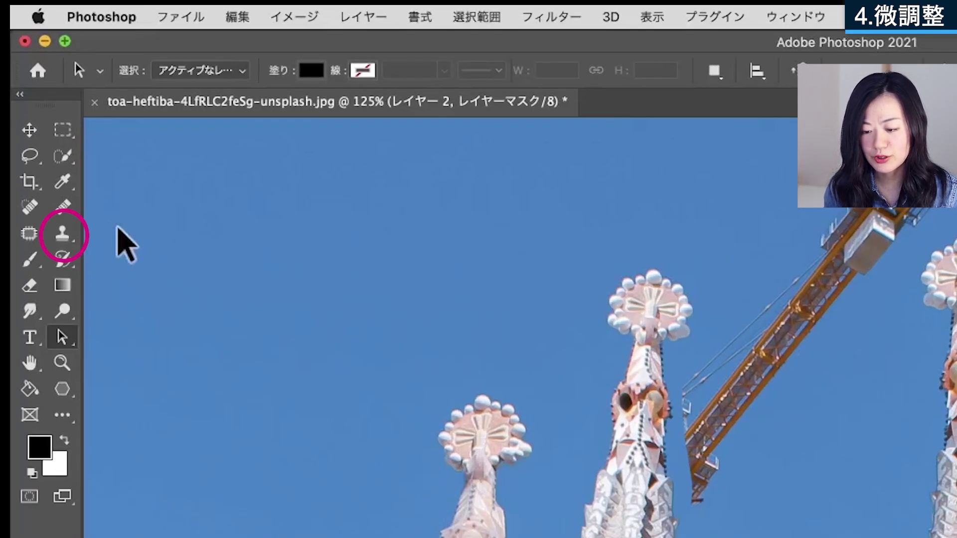
- On a new empty layer, clone nearby sky over the crane's hook tip and lower truss
click(63, 234)
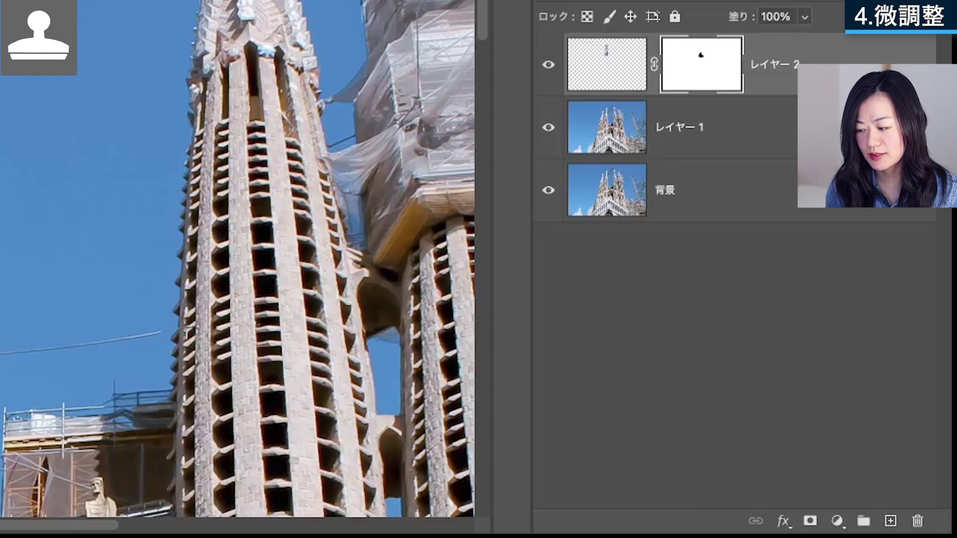
click(890, 522)
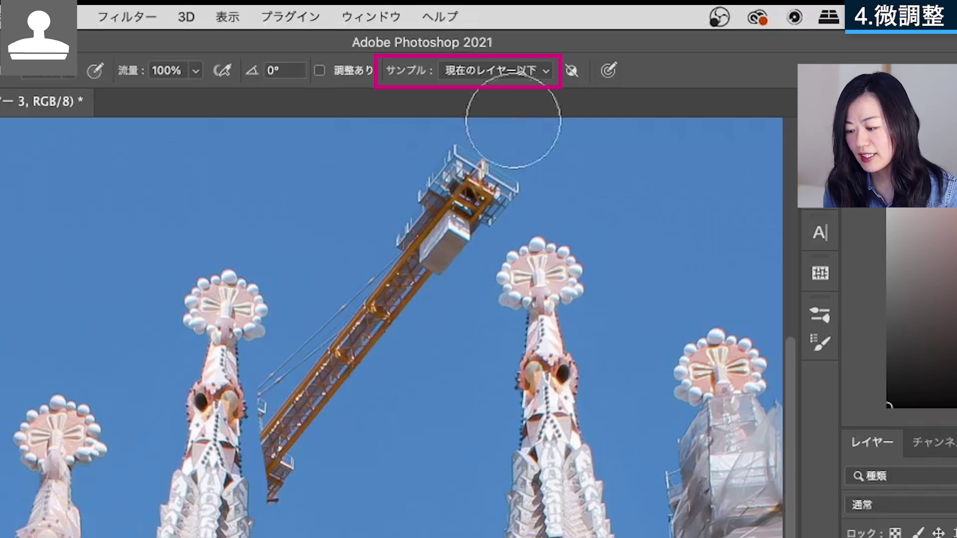
scroll(427, 536, up, 3)
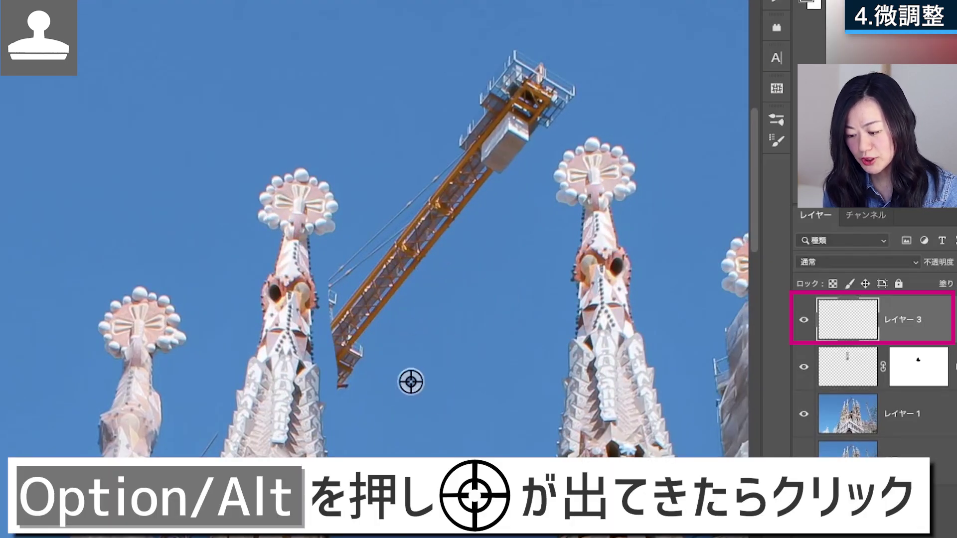
alt+click(355, 413)
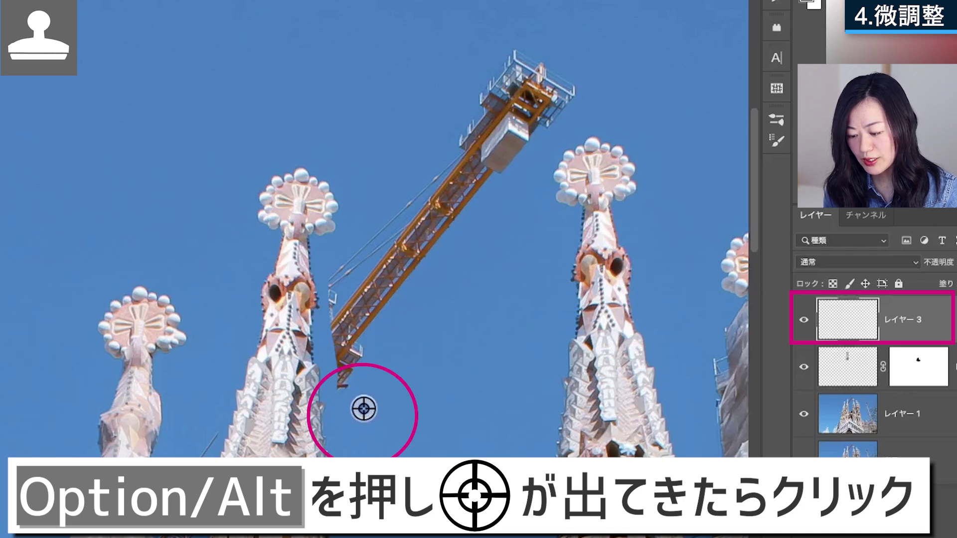
mouse_move(355, 414)
mouse_down()
mouse_move(344, 377)
mouse_move(363, 343)
mouse_move(348, 354)
mouse_move(344, 336)
mouse_up()
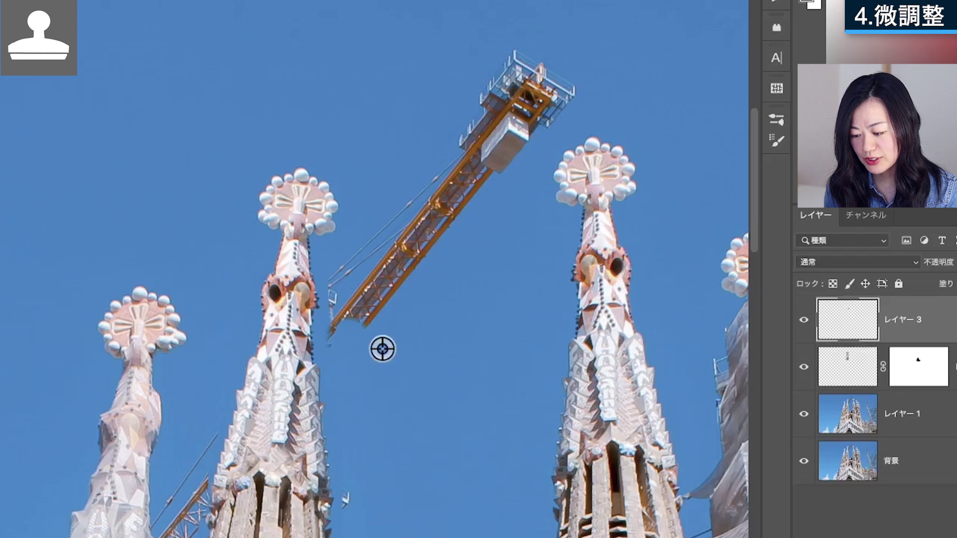
drag(363, 309, 394, 278)
alt+click(345, 355)
mouse_move(345, 354)
mouse_down()
mouse_move(358, 249)
mouse_move(412, 222)
mouse_move(438, 188)
mouse_up()
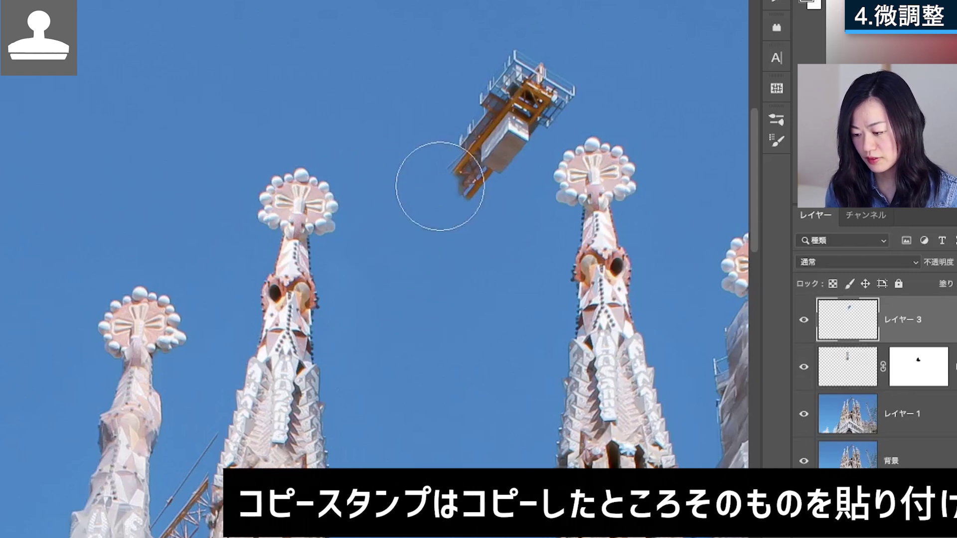
- Clone sky over the crane's upper section and the boom between the spires, then zoom out to check
mouse_move(477, 212)
mouse_down()
mouse_move(464, 96)
mouse_move(532, 53)
mouse_move(495, 160)
mouse_move(539, 81)
mouse_up()
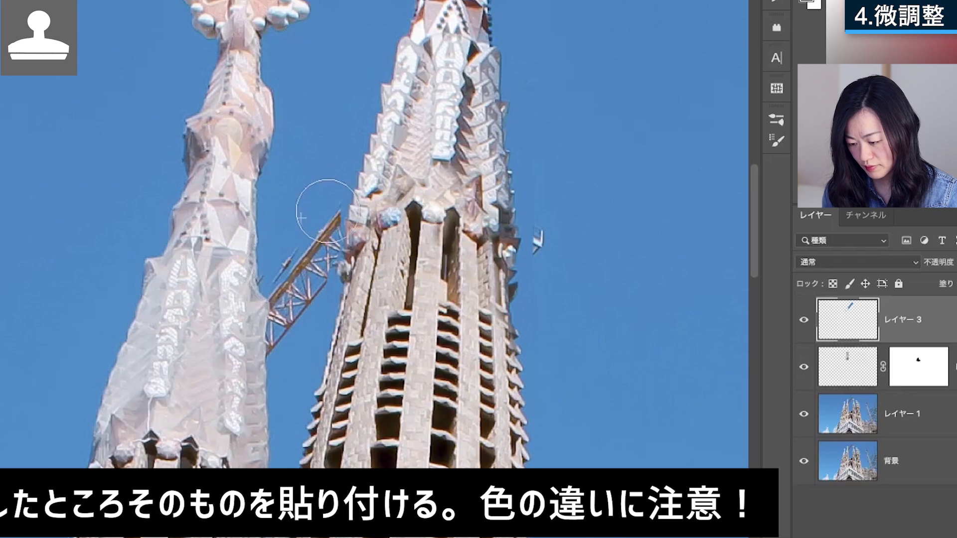
mouse_move(313, 250)
mouse_down()
mouse_move(279, 308)
mouse_move(284, 331)
mouse_up()
scroll(284, 332, down, 3)
scroll(536, 241, down, 3)
scroll(465, 299, down, 3)
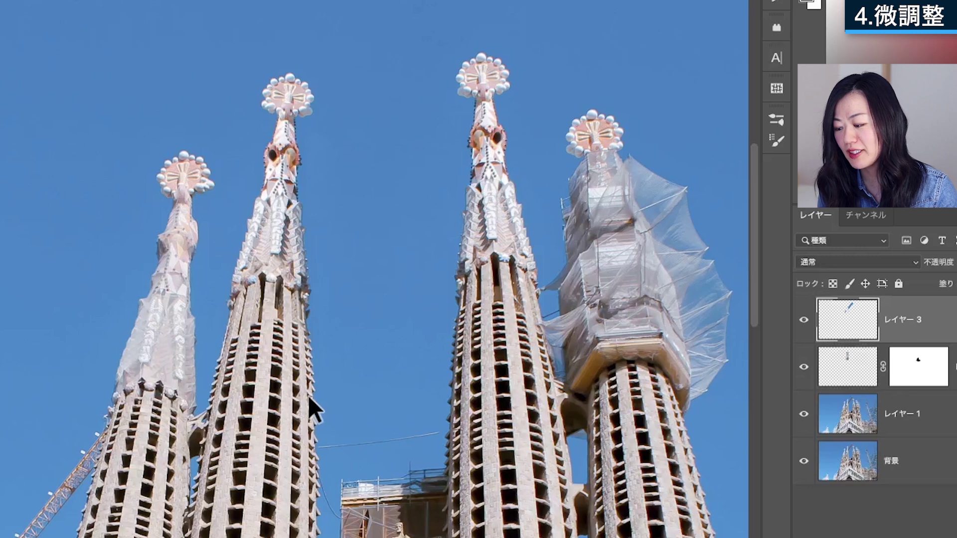
alt+click(803, 462)
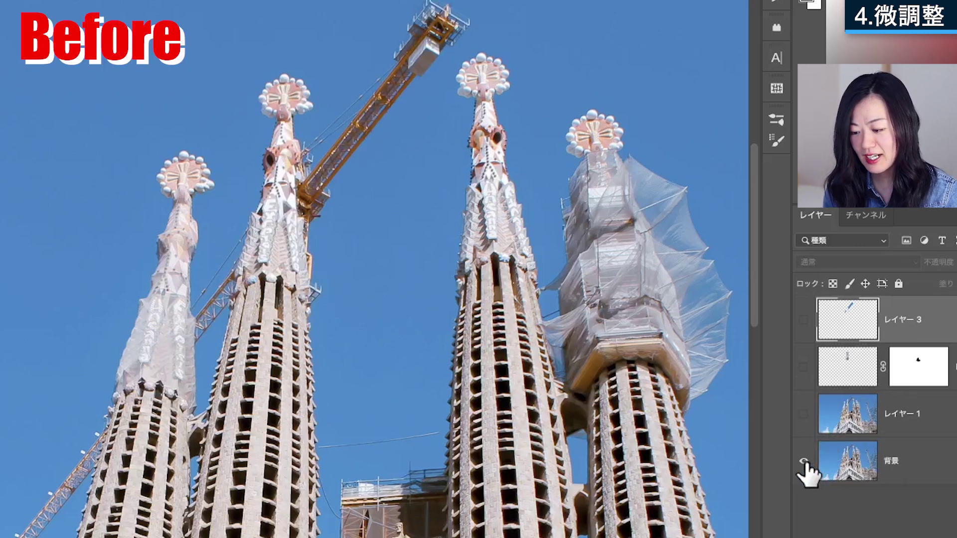
alt+click(804, 462)
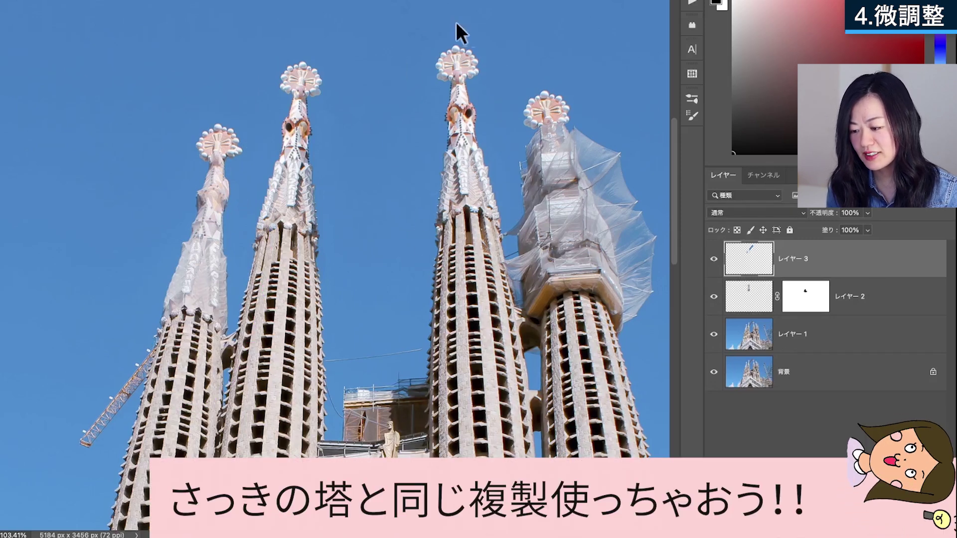
- Duplicate the masked spire layer as '左の塔' at the top of the stack and delete its mask
click(906, 314)
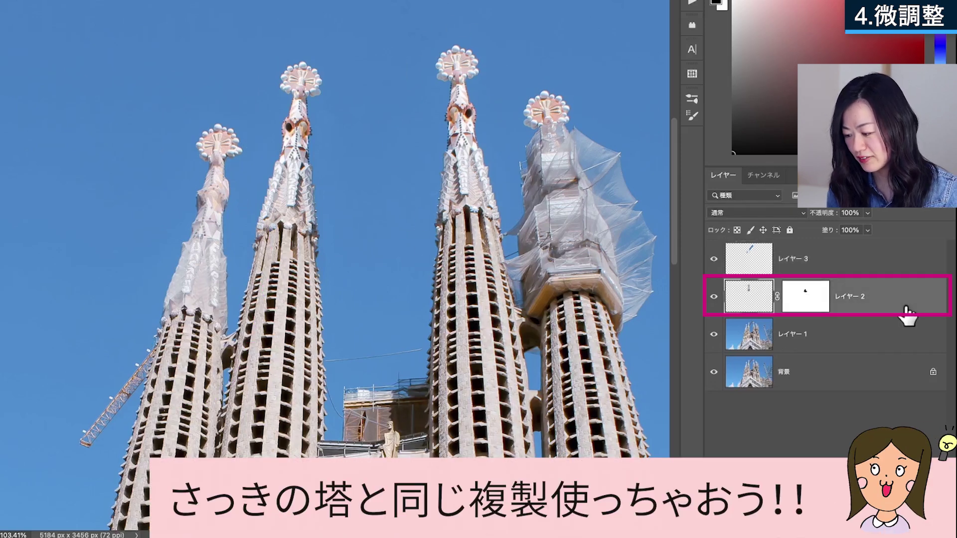
key(ctrl+j)
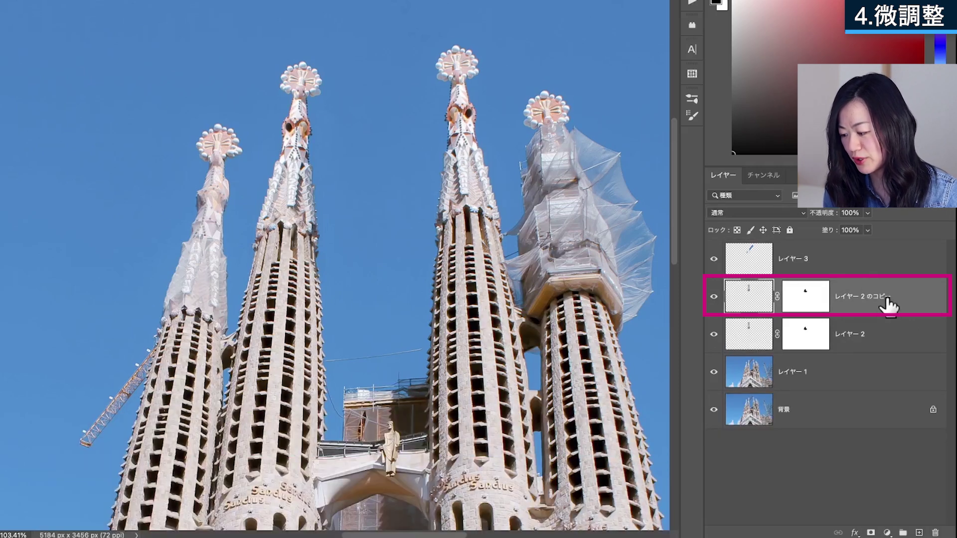
drag(887, 304, 826, 245)
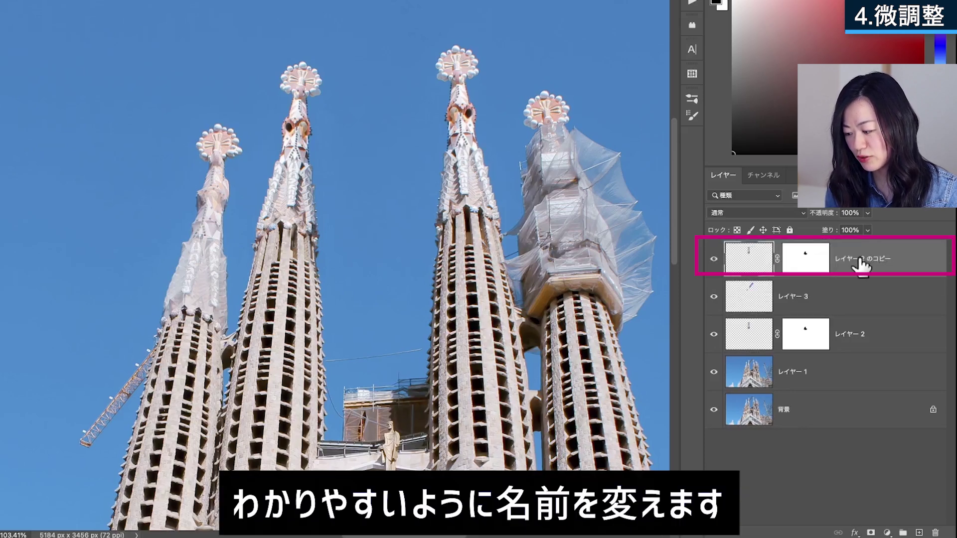
text(左)
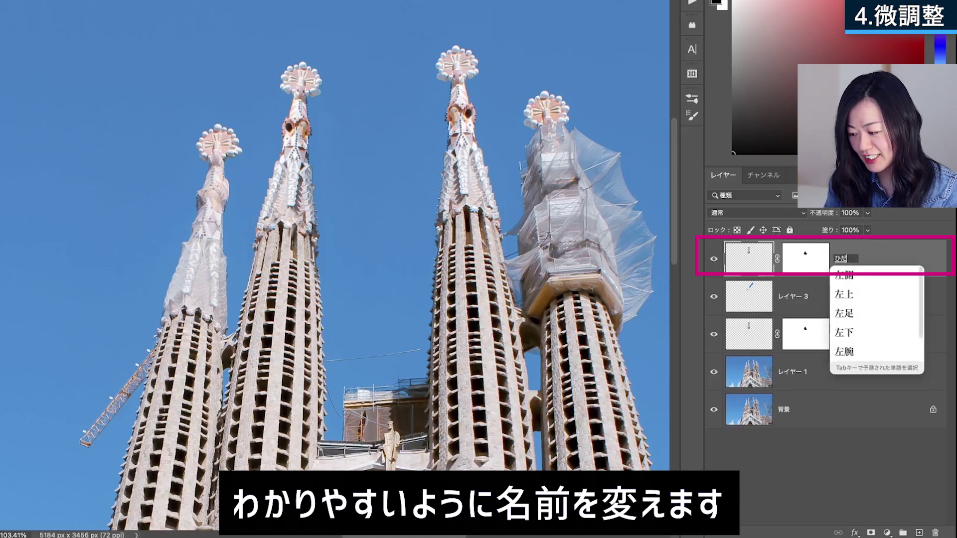
text(の塔)
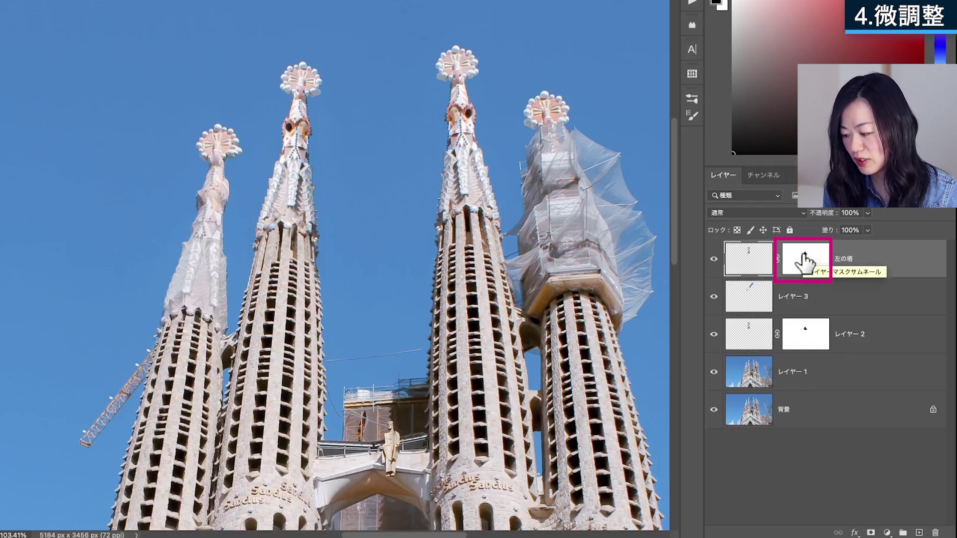
drag(797, 262, 934, 532)
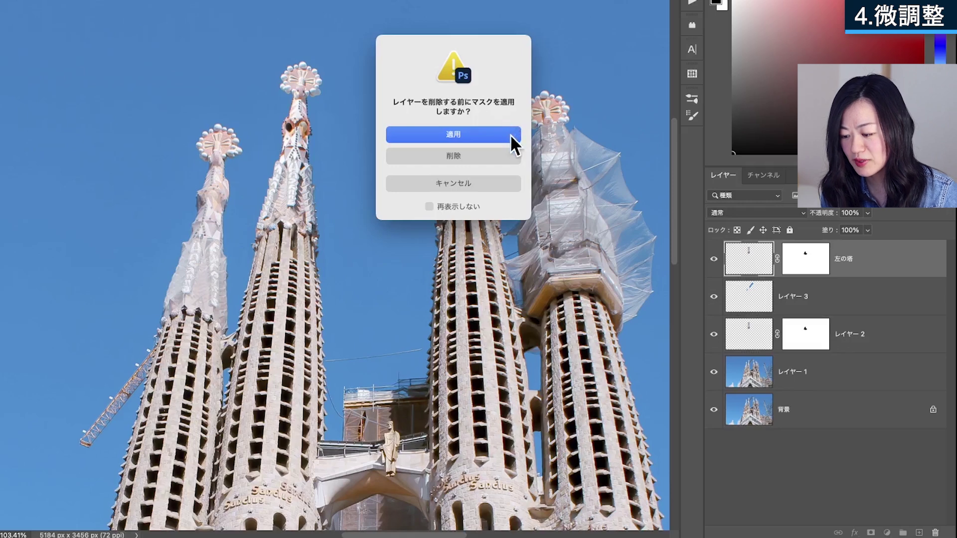
click(488, 155)
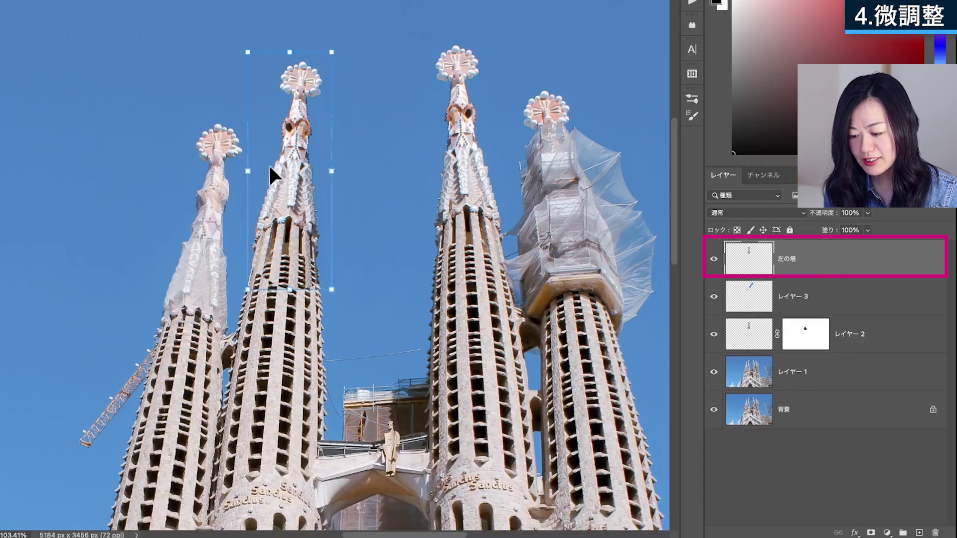
- Move and distort the 左の塔 copy onto the leftmost spire, commit it, and add a layer mask
drag(294, 177, 207, 240)
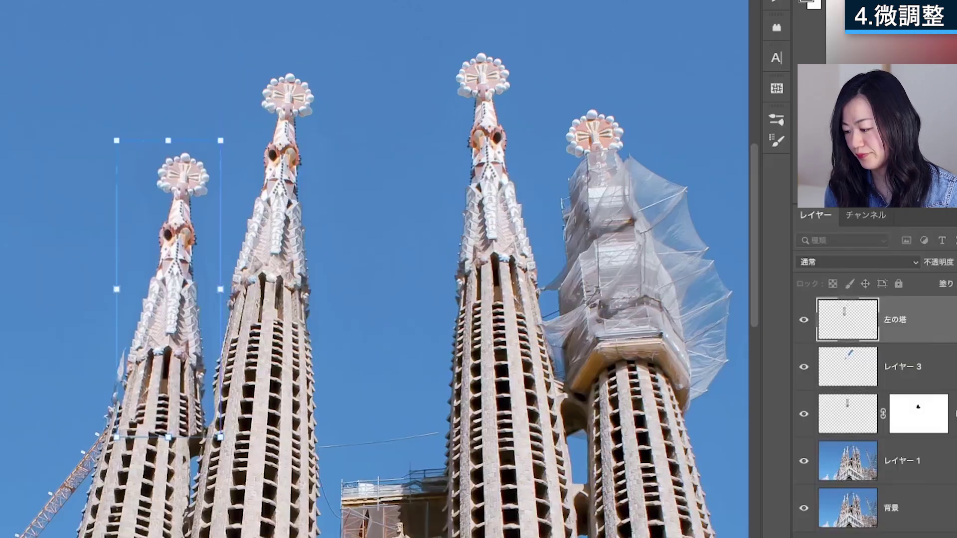
key(ctrl+plus)
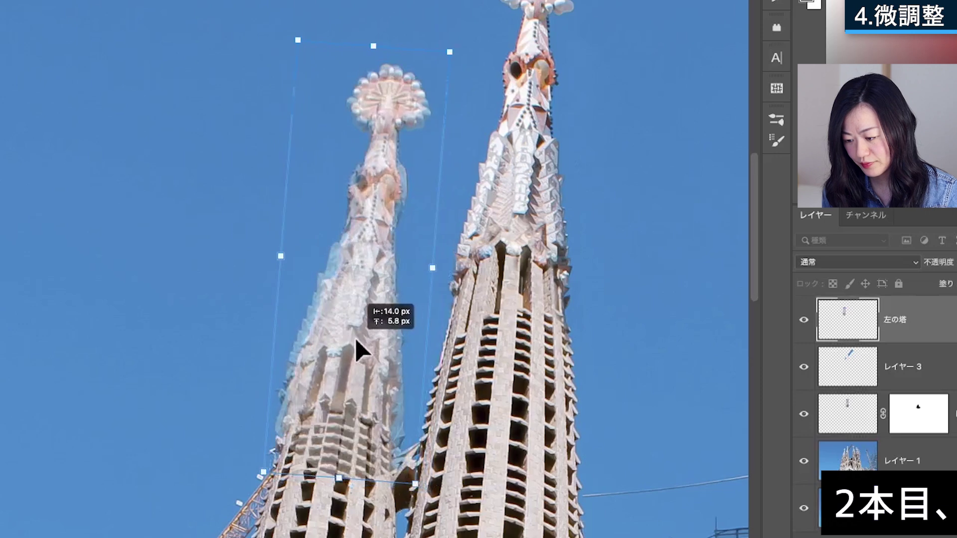
drag(358, 348, 327, 368)
drag(291, 243, 277, 252)
mouse_move(348, 259)
mouse_down()
mouse_move(357, 253)
mouse_move(380, 335)
mouse_up()
key(Return)
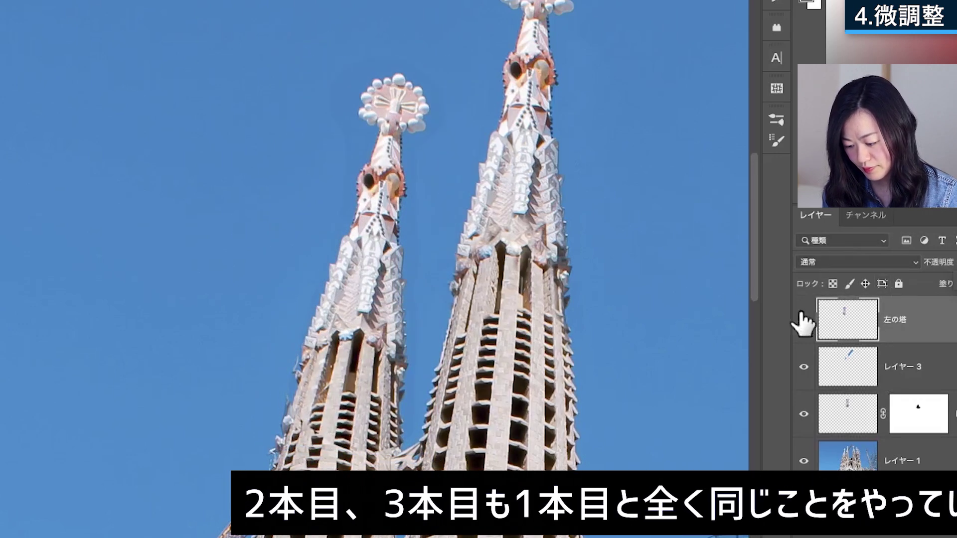
key(b)
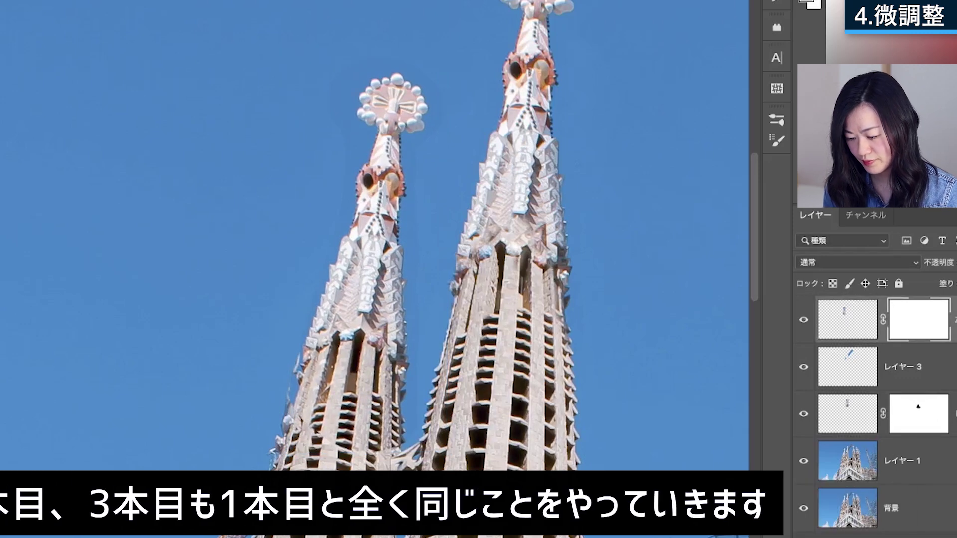
- Soften the 左の塔 mask's lower-left edge and clone sky over leftover tower fragments on a new layer
drag(306, 344, 290, 379)
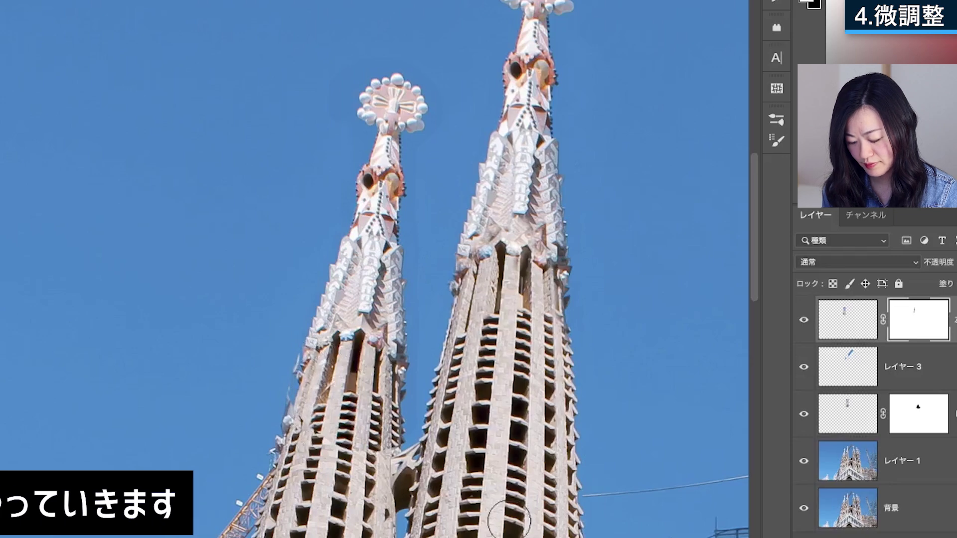
key(ctrl+shift+alt+n)
mouse_move(30, 449)
mouse_down()
mouse_move(110, 404)
mouse_move(188, 299)
mouse_move(171, 374)
mouse_up()
scroll(171, 373, up, 1)
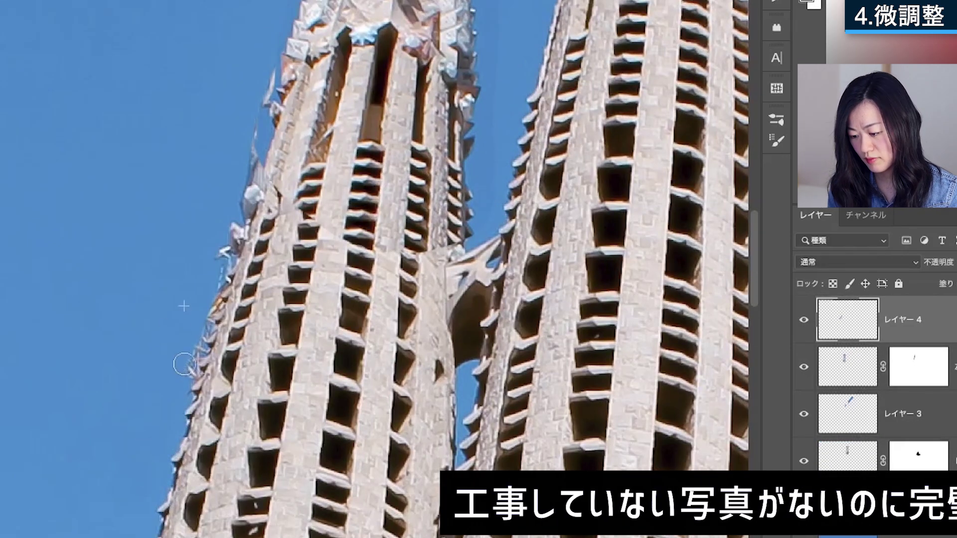
scroll(232, 289, up, 3)
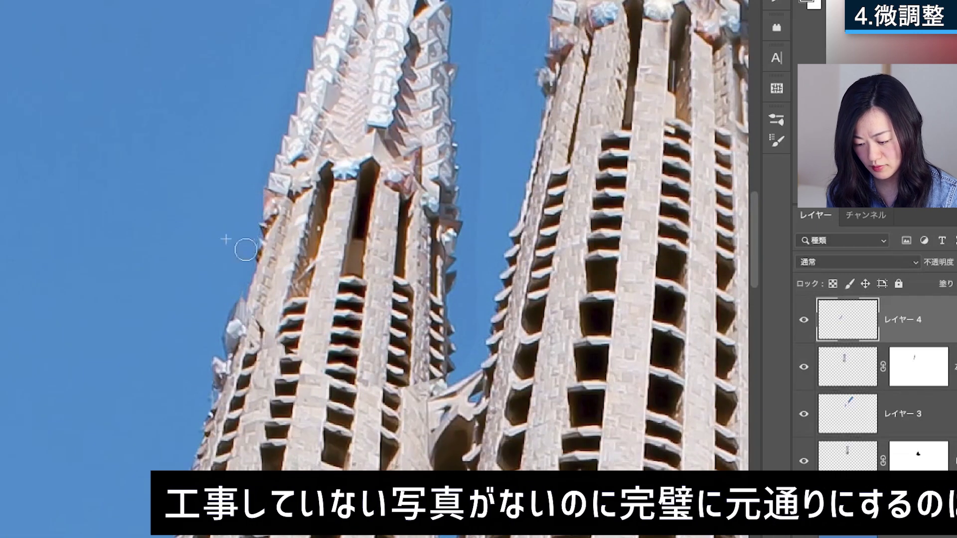
scroll(254, 196, down, 3)
scroll(252, 90, up, 3)
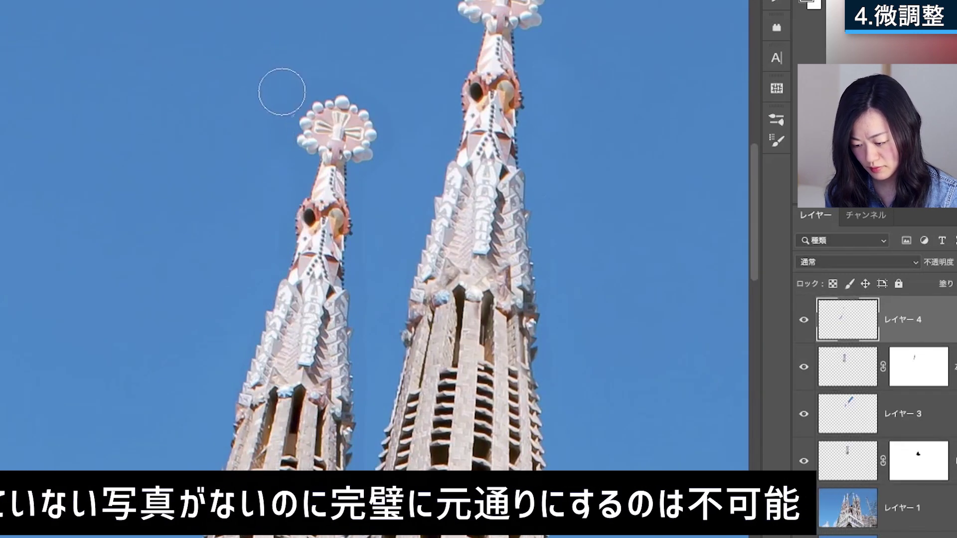
key(v)
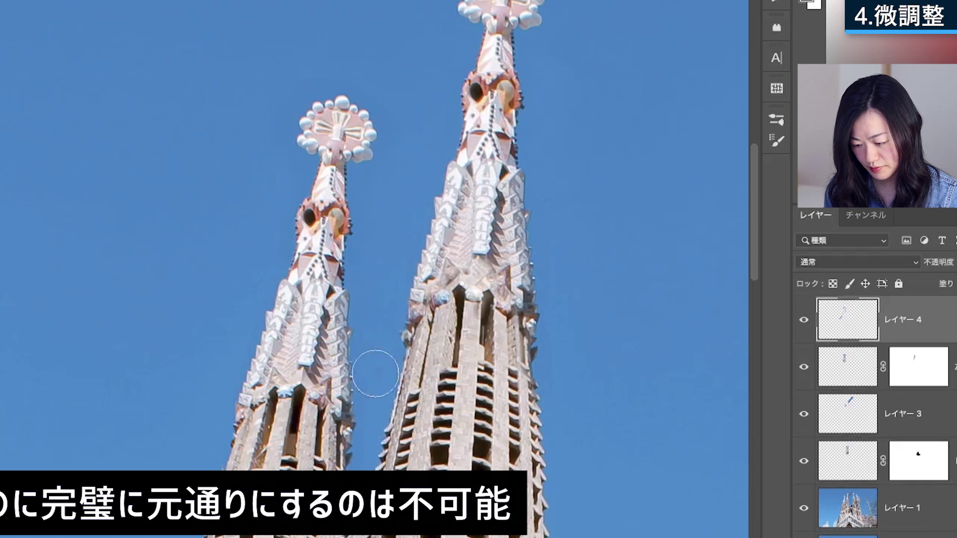
scroll(111, 331, down, 3)
scroll(193, 405, down, 5)
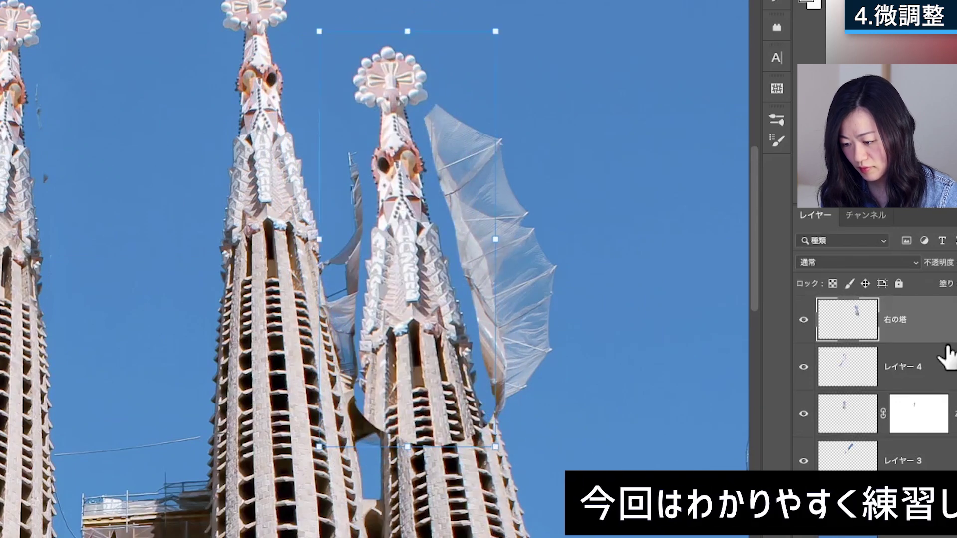
- Position the spire copy over the scaffolded right tower and paint out nearby sheeting
drag(428, 378, 454, 351)
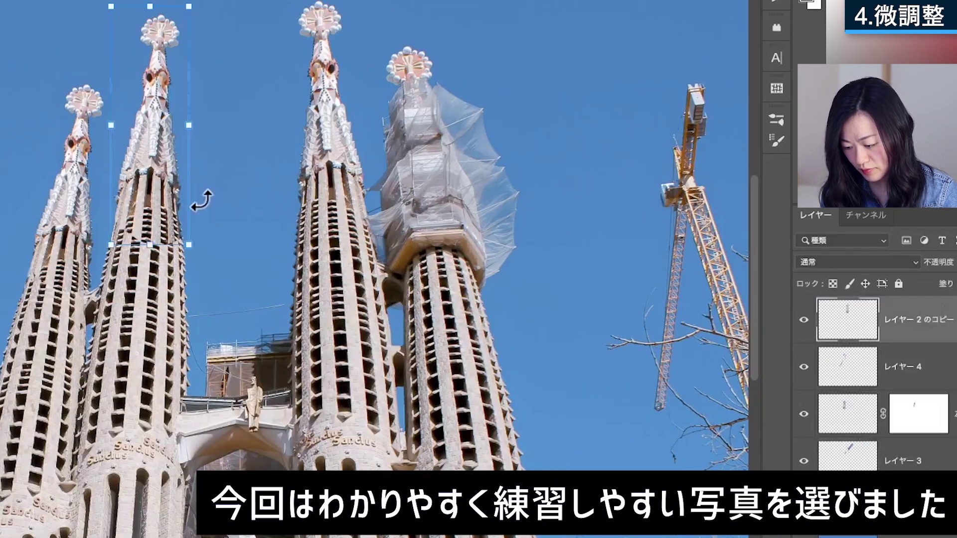
drag(149, 175, 438, 192)
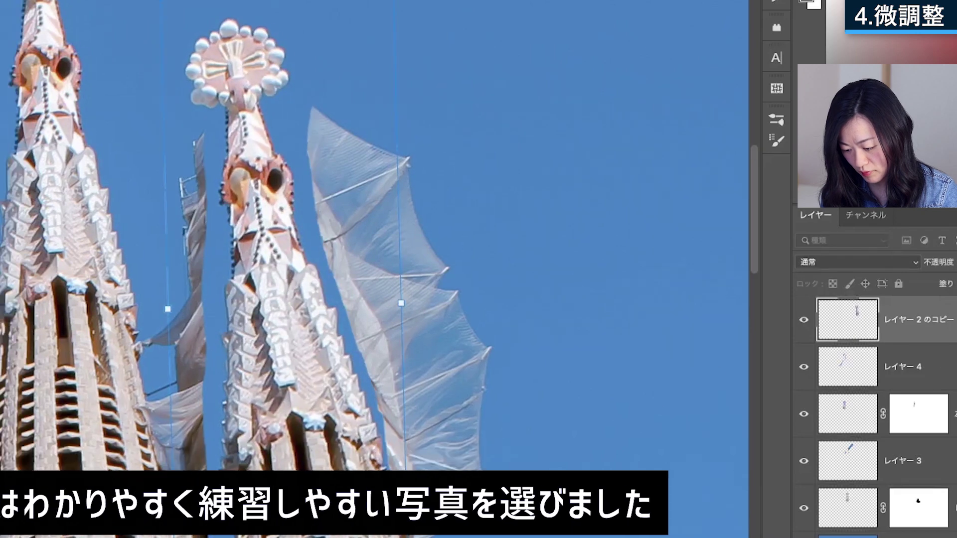
key(ctrl+minus)
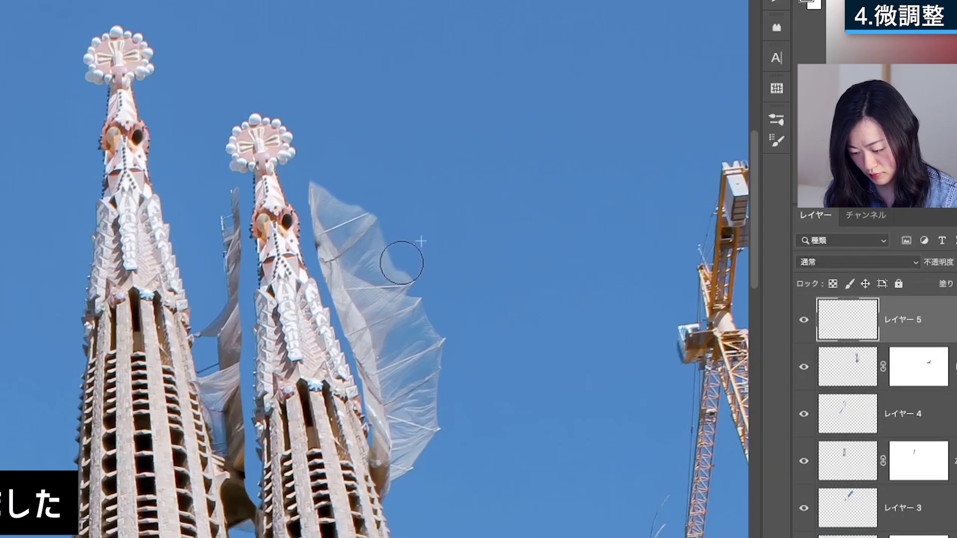
drag(401, 262, 327, 252)
scroll(327, 252, up, 2)
scroll(402, 335, up, 2)
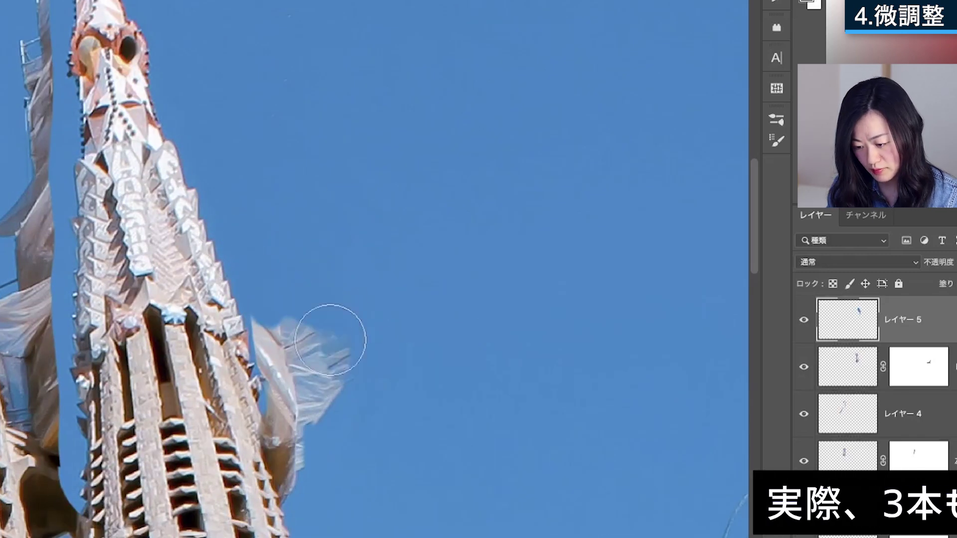
scroll(330, 340, down, 2)
scroll(325, 384, up, 2)
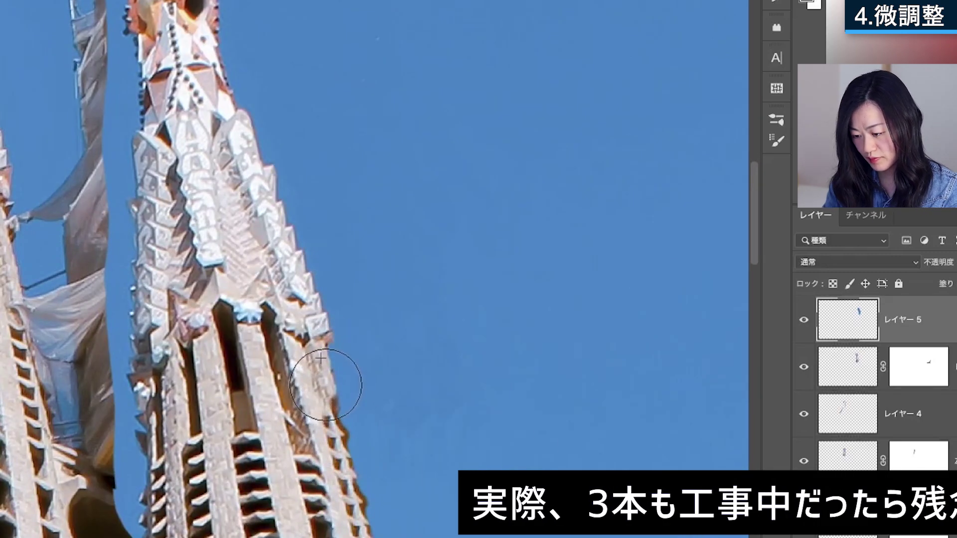
scroll(326, 384, down, 2)
scroll(288, 278, down, 1)
- Lasso the sheeting between the two spires and clone sky over it
key(l)
mouse_move(194, 282)
mouse_down()
mouse_move(251, 440)
mouse_move(294, 326)
mouse_up()
key(s)
scroll(249, 324, up, 1)
drag(234, 319, 238, 362)
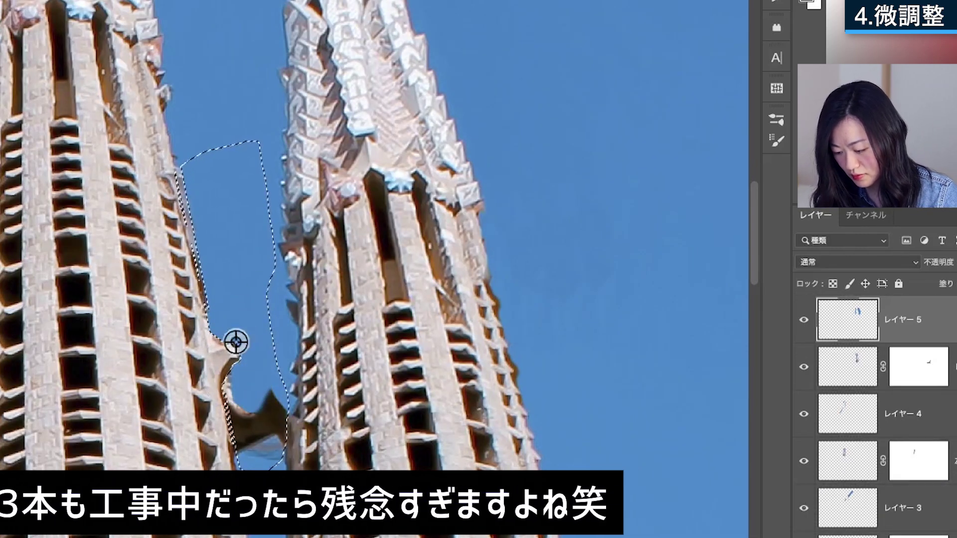
scroll(193, 138, down, 3)
scroll(443, 313, up, 2)
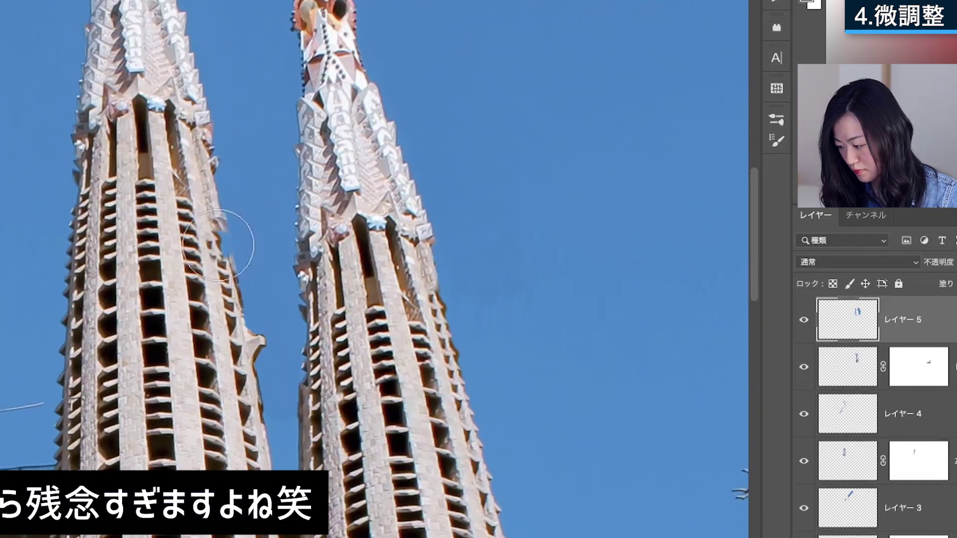
scroll(593, 314, down, 2)
scroll(314, 207, down, 1)
scroll(288, 314, up, 3)
scroll(299, 488, down, 1)
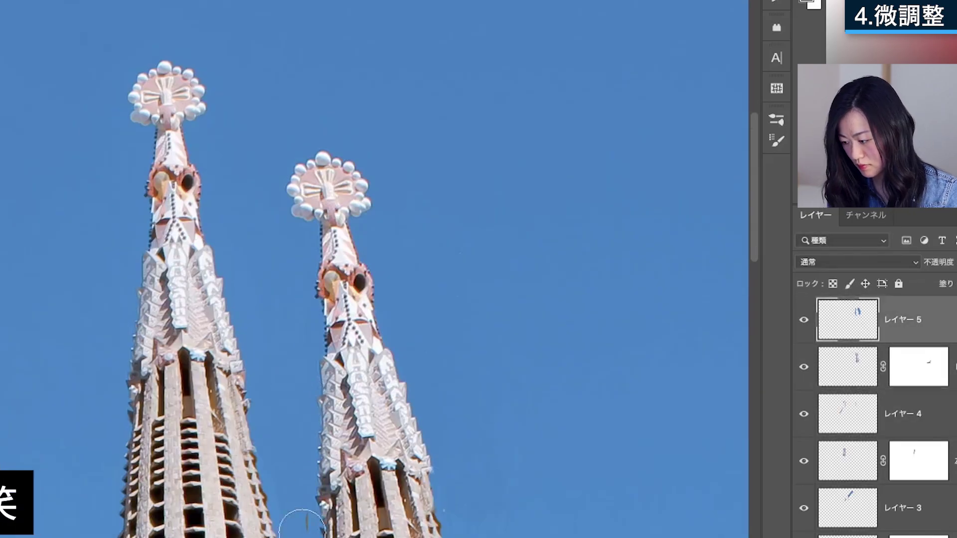